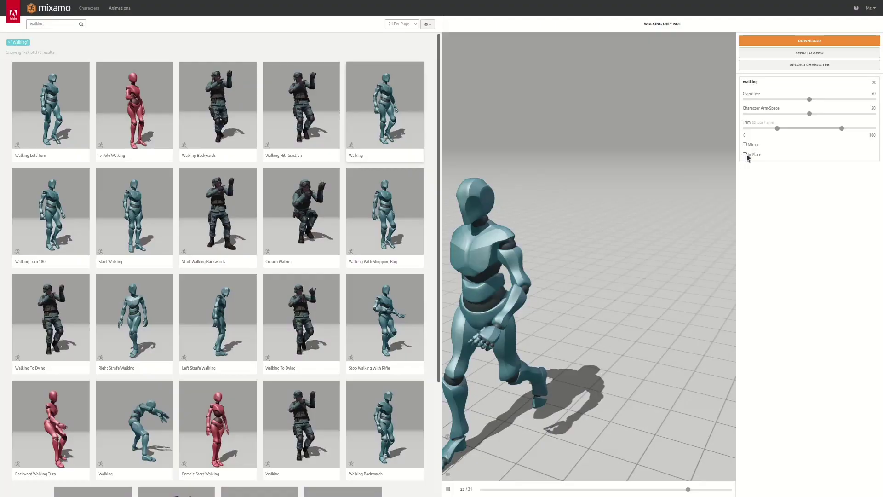
Enable In Place on the Mixamo Walking animation and orbit the preview to check the walk
click(745, 155)
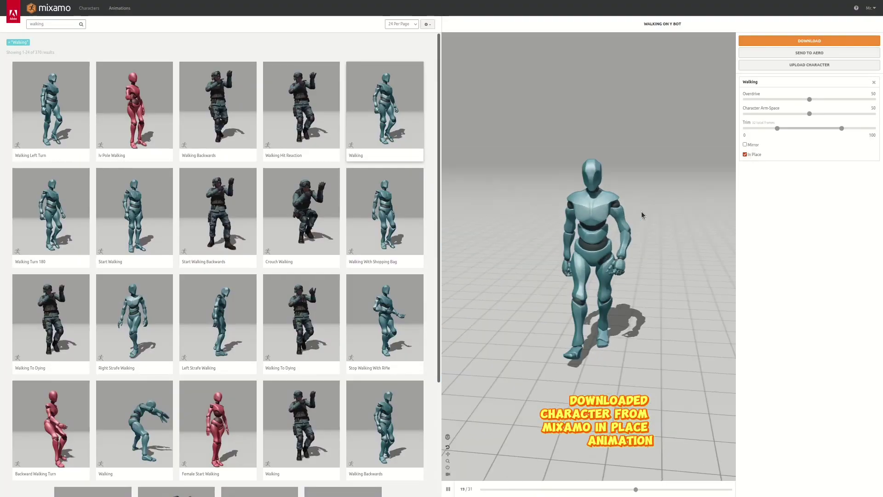
drag(620, 198, 570, 200)
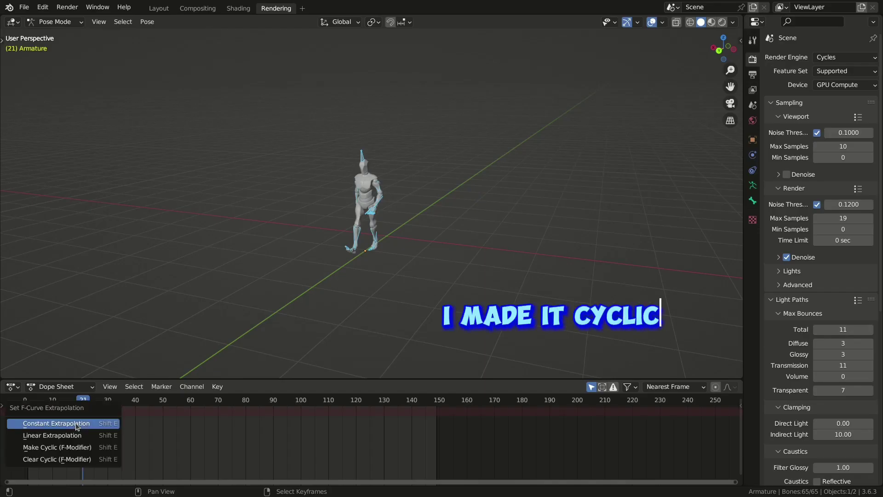
Make the walk action cyclic and switch the armature to Object Mode
click(95, 448)
key(ctrl+Tab)
middle_drag(389, 234, 331, 200)
key(space)
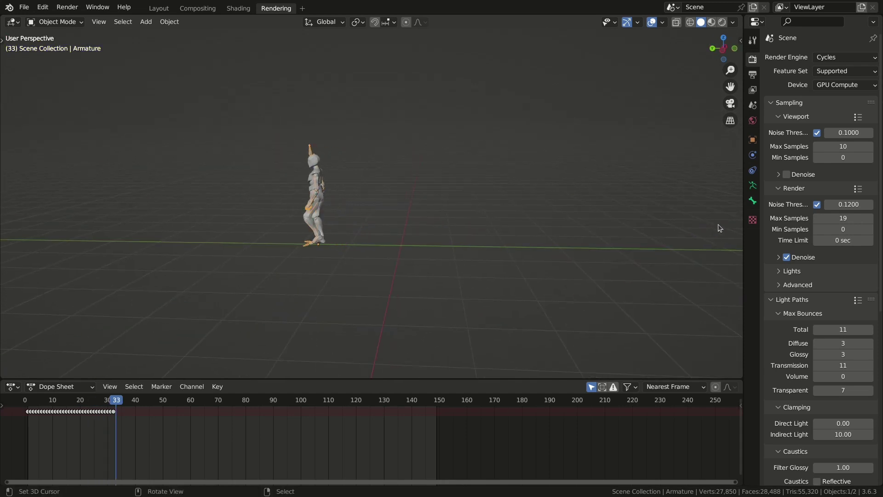
Drive the armature's Location Y with #frame/20 and play the forward-moving walk
drag(744, 228, 532, 202)
middle_drag(207, 200, 281, 251)
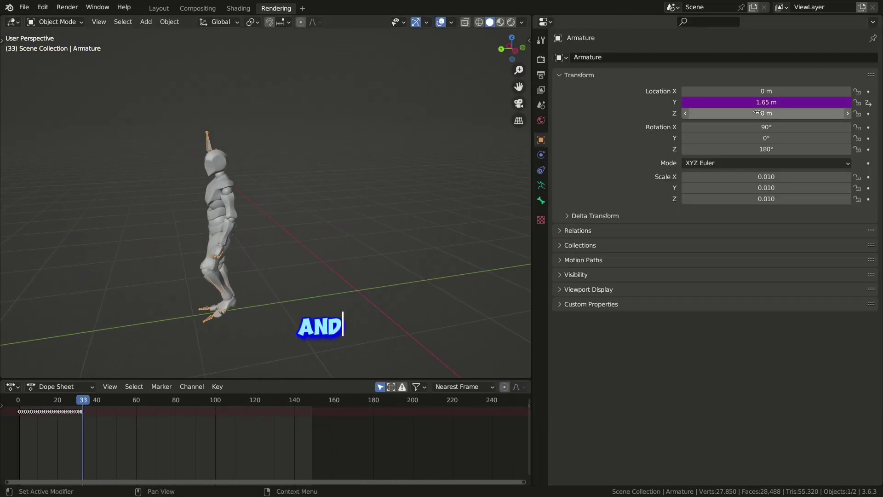
click(765, 106)
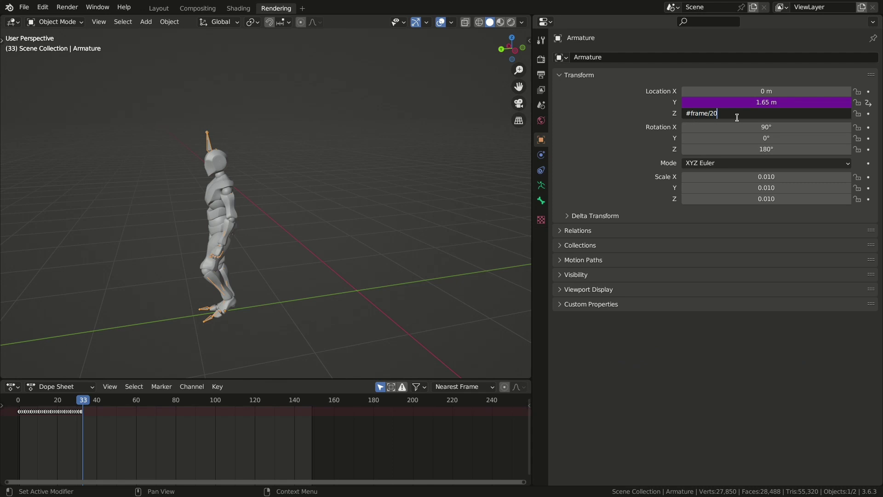
key(Return)
key(space)
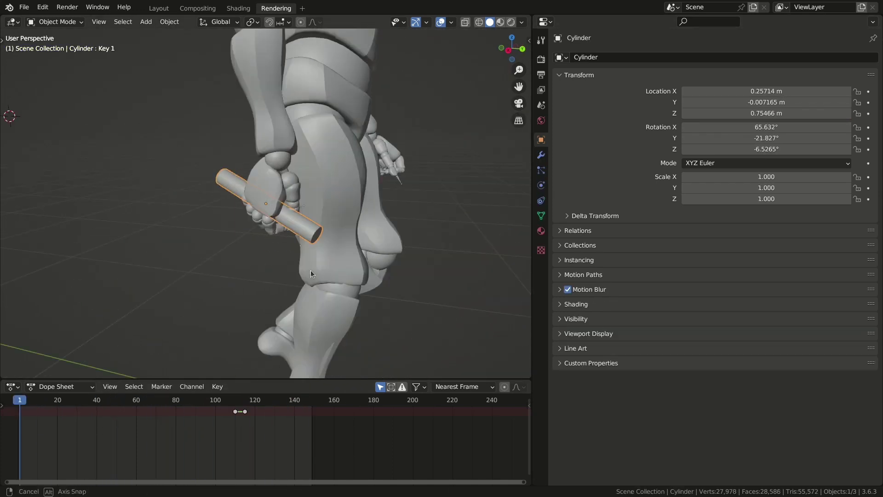
Attach the cylinder to the Armature's RightHand bone with a Child Of constraint
mouse_move(310, 269)
middle_down()
mouse_move(289, 230)
mouse_move(214, 230)
middle_up()
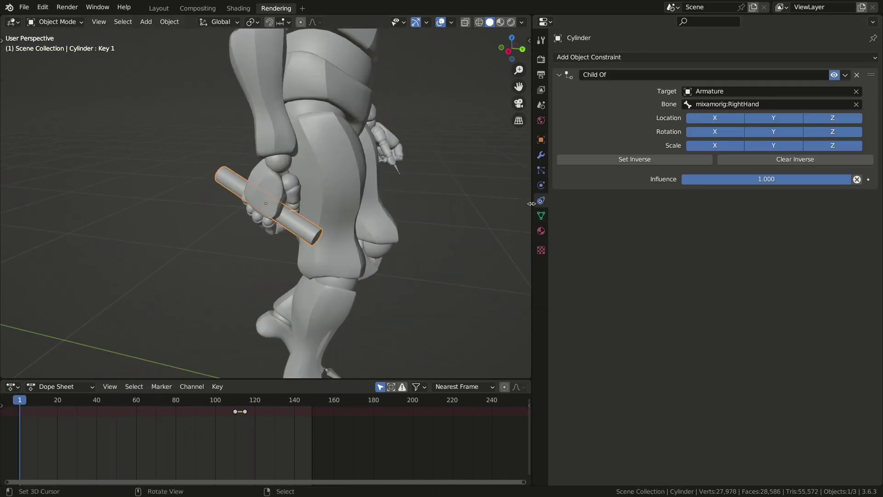
drag(532, 207, 464, 205)
click(43, 7)
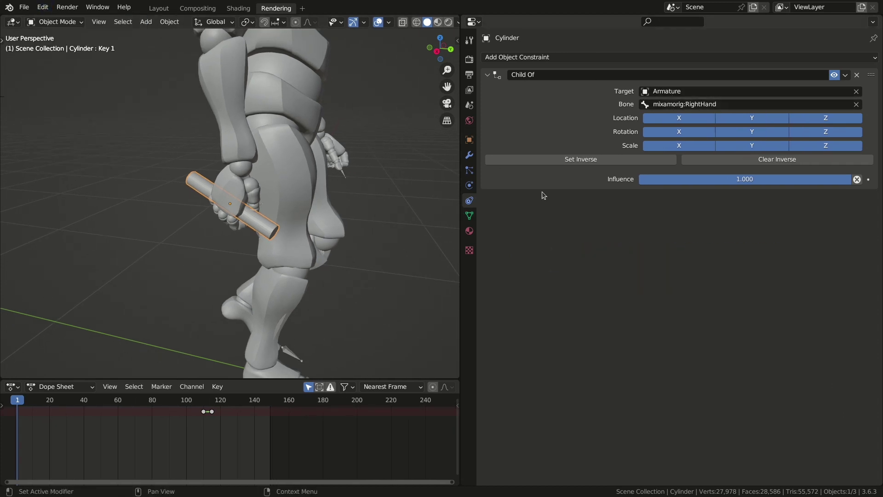
click(579, 161)
Play the animation to check the cylinder follows the right hand
middle_drag(274, 198, 243, 197)
scroll(244, 197, down, 3)
key(space)
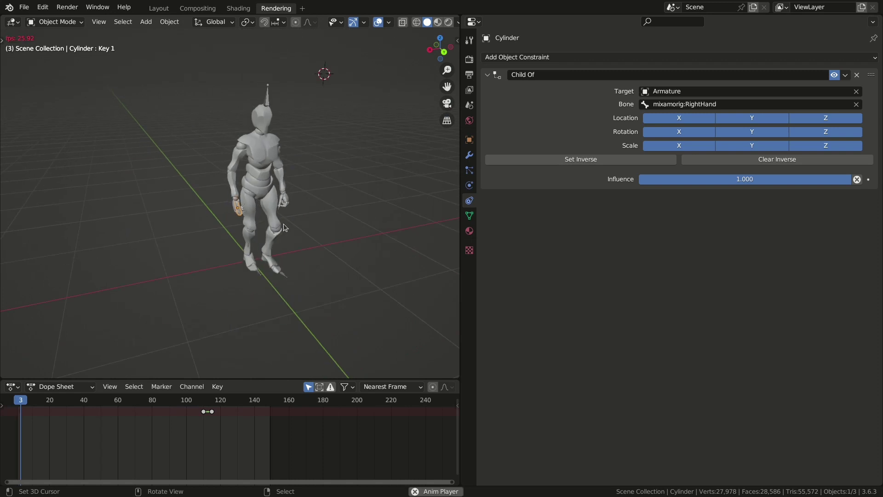
key(space)
scroll(285, 249, down, 4)
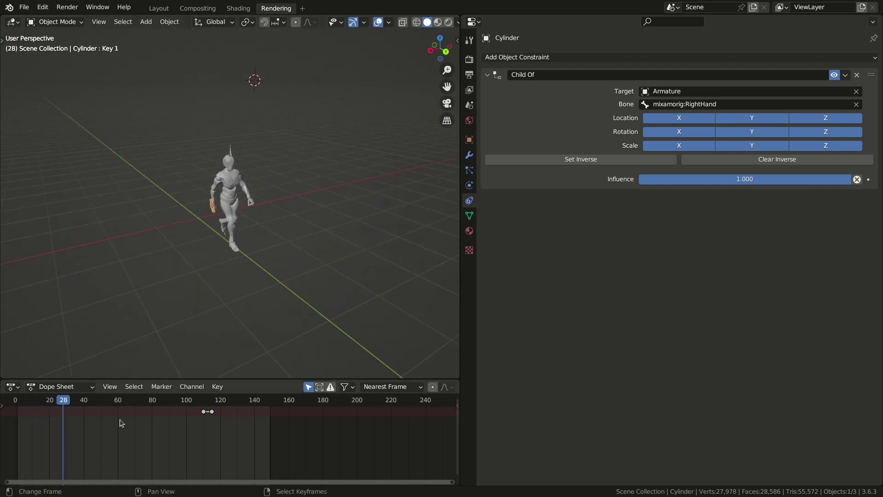
Move the playhead to frame 121, where the blade should extend
drag(121, 424, 147, 423)
scroll(250, 241, down, 2)
middle_drag(250, 241, 271, 236)
scroll(249, 226, up, 4)
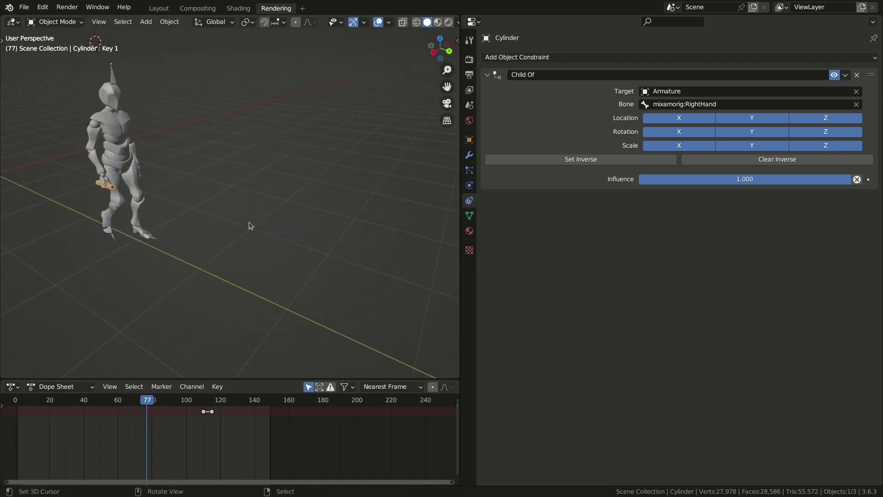
drag(152, 416, 223, 436)
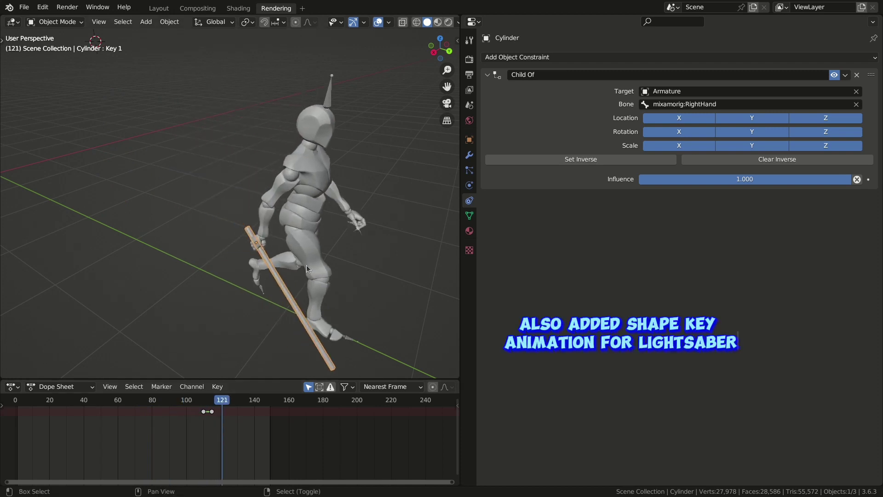
shift+middle_drag(306, 265, 279, 253)
Keyframe the cylinder's Key 1 shape key from 0 to 1 and check its glowing material
click(469, 215)
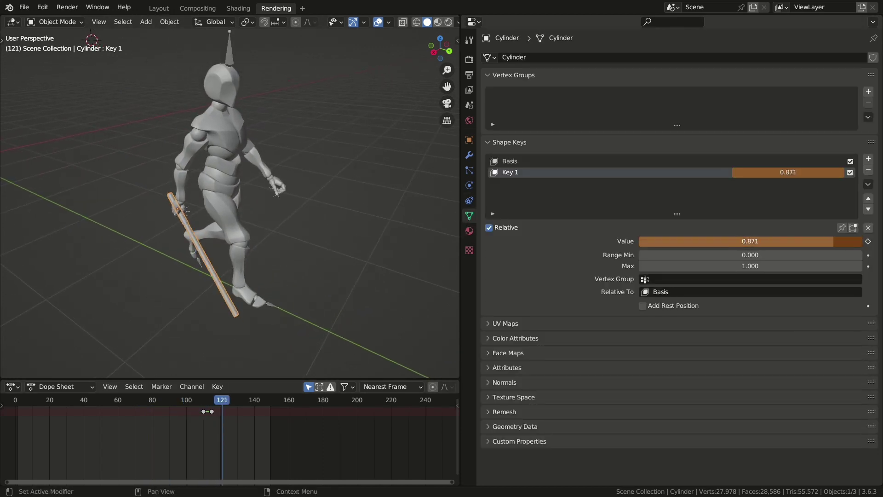
scroll(417, 261, down, 3)
mouse_move(362, 232)
middle_down()
mouse_move(385, 233)
mouse_move(378, 170)
mouse_move(176, 167)
middle_up()
scroll(382, 241, up, 5)
click(268, 233)
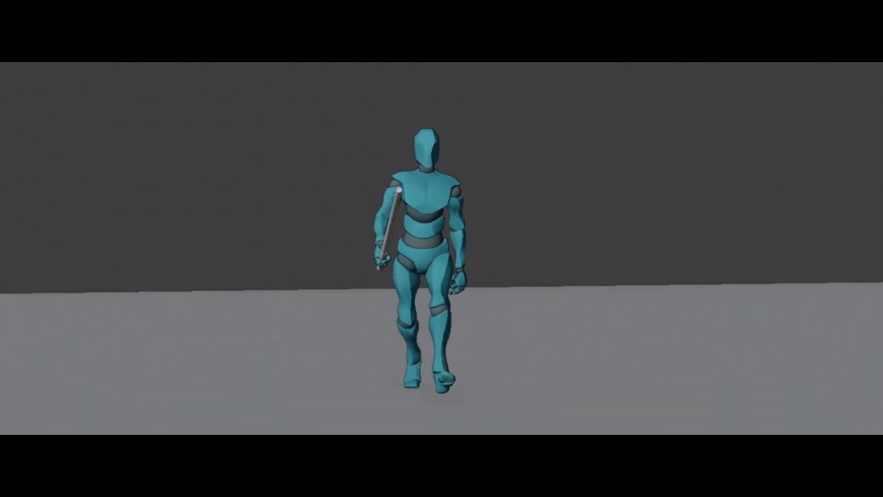
View the walking character with its lightsaber through the scene camera
key(KP_0)
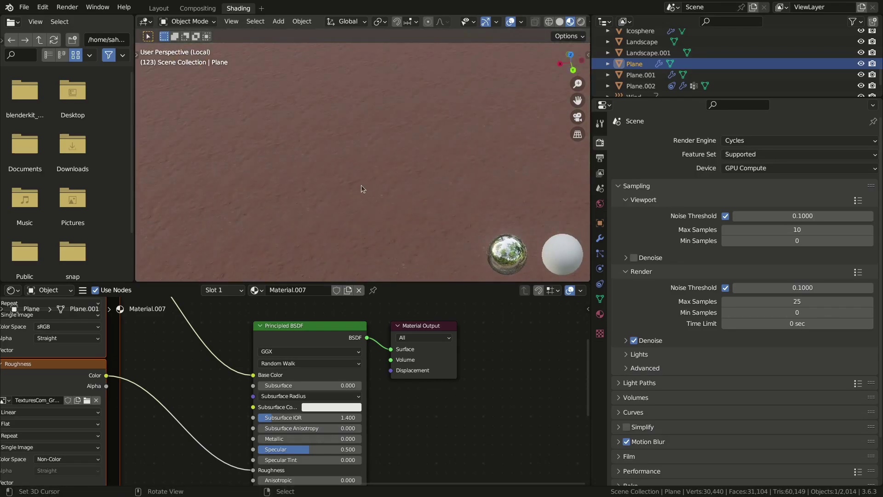
Set the soil texture's Mapping node Scale X, Y and Z to 0.25
key(space)
key(space)
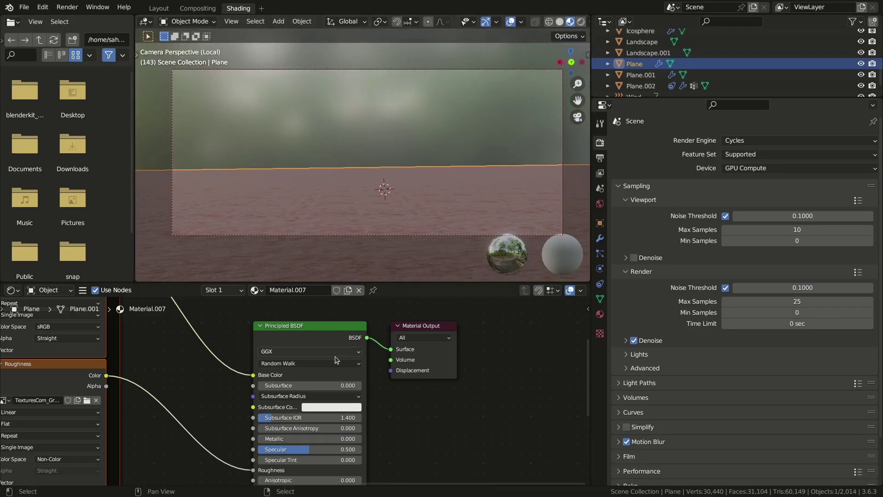
middle_drag(336, 359, 409, 350)
middle_drag(138, 368, 446, 322)
click(196, 408)
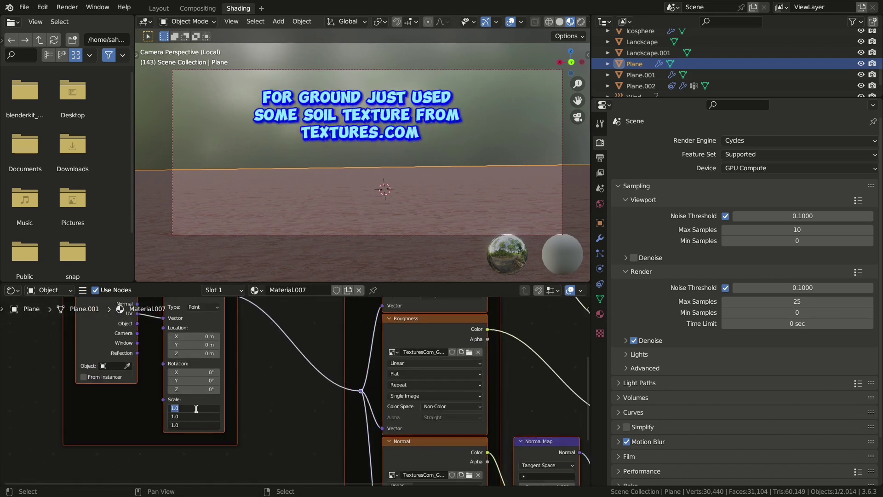
key(alt+a)
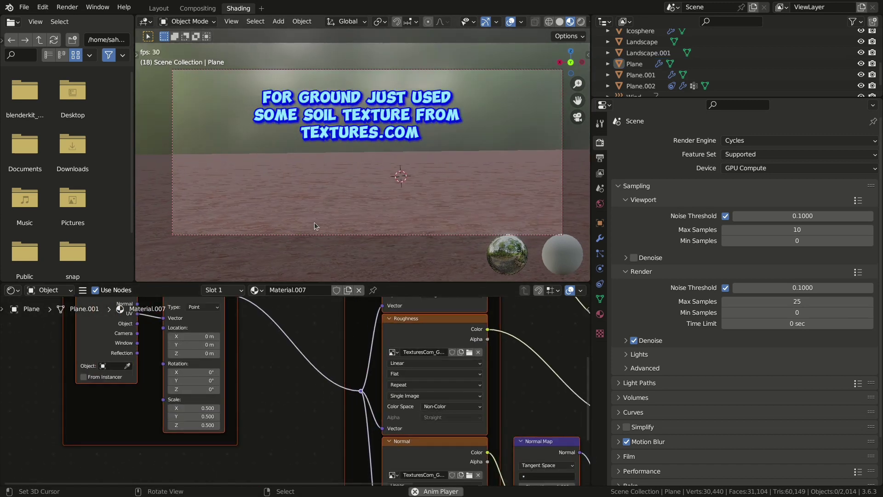
Inspect the finer soil tiling in Rendered and Material Preview shading from the camera
key(Escape)
key(z)
middle_drag(374, 218, 490, 43)
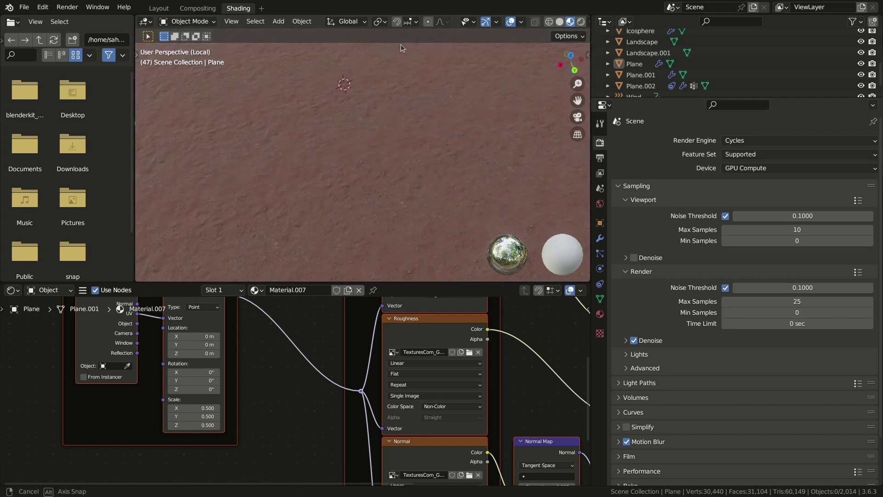
middle_drag(398, 135, 276, 117)
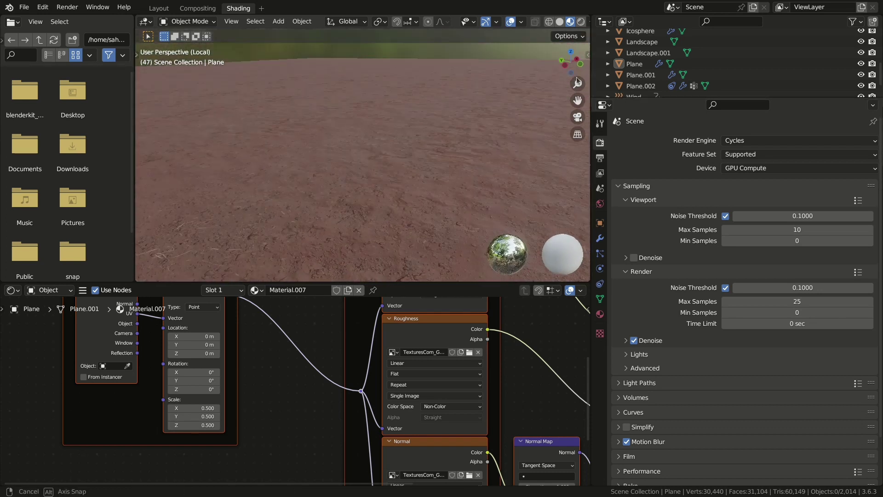
key(KP_0)
key(space)
key(space)
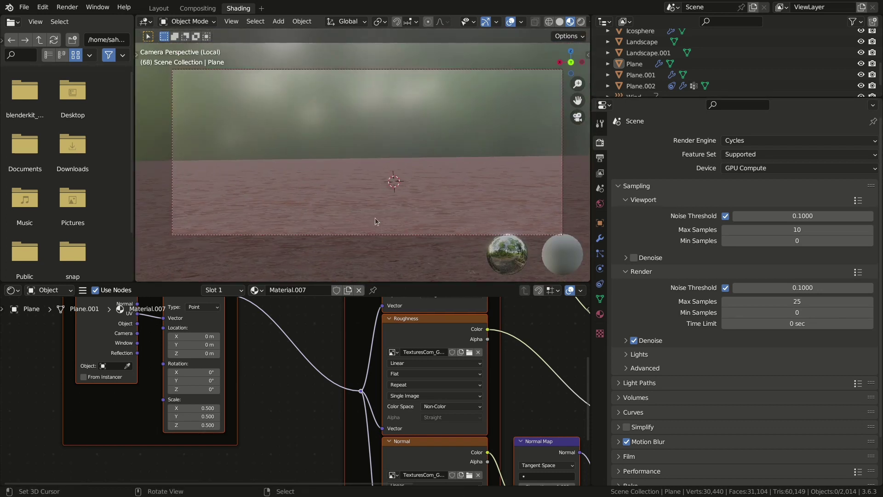
key(z)
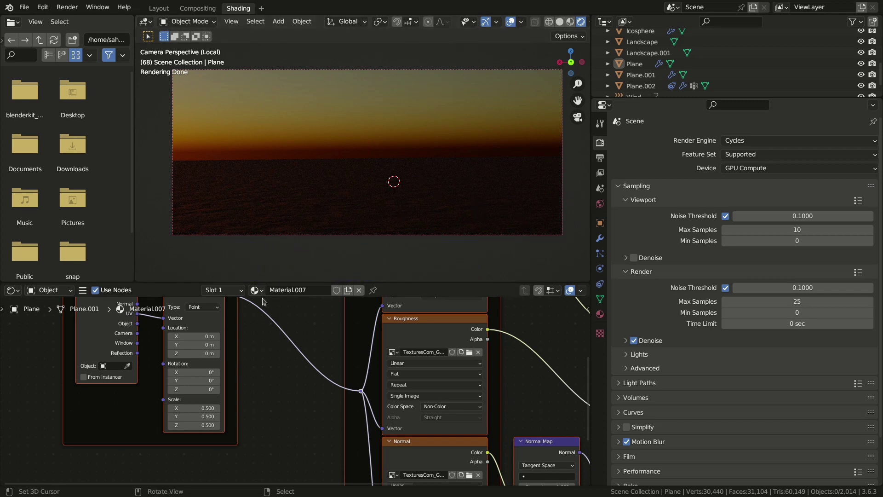
scroll(263, 301, up, 2)
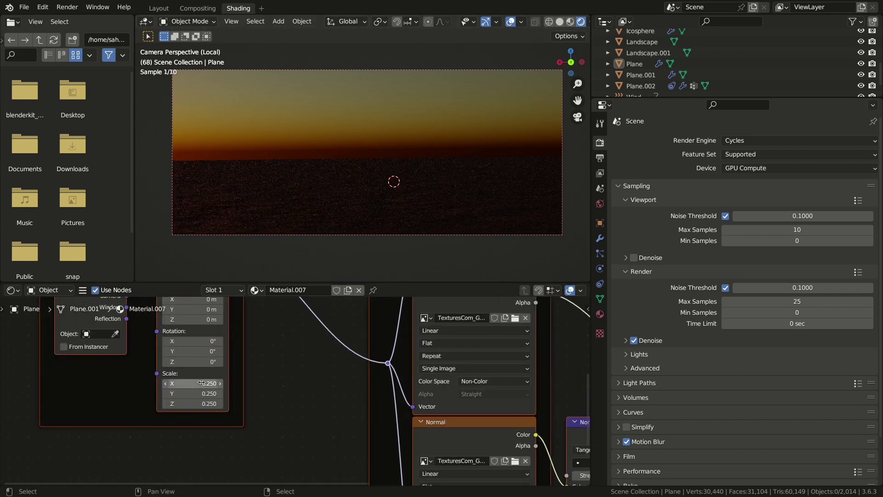
key(z)
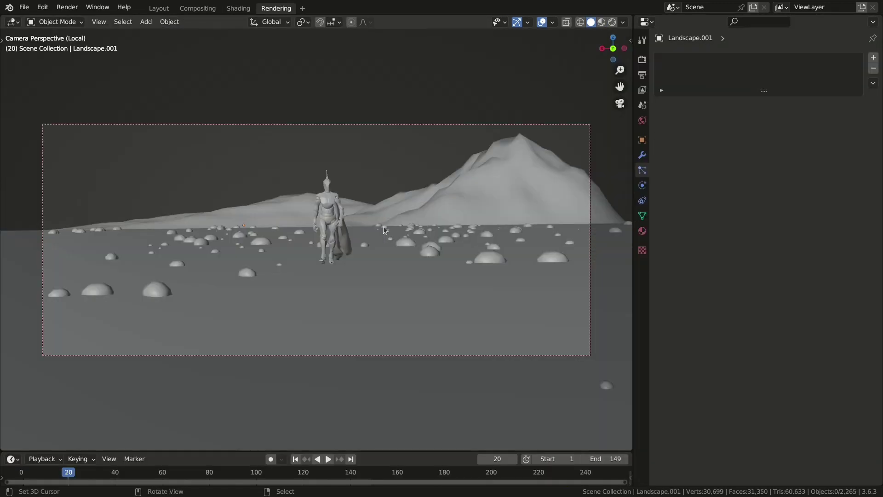
Duplicate the existing landscape and add a new generated landscape mesh
key(shift+d)
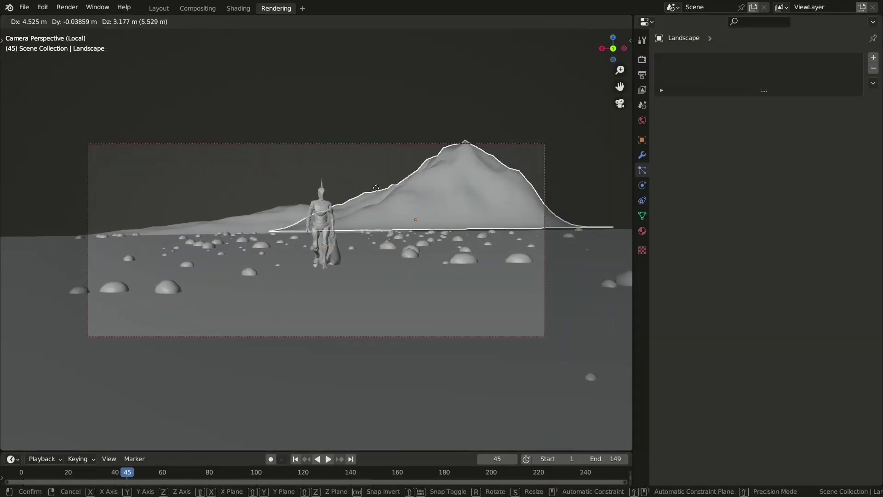
click(291, 170)
mouse_move(291, 169)
middle_down()
mouse_move(355, 223)
mouse_move(302, 286)
middle_up()
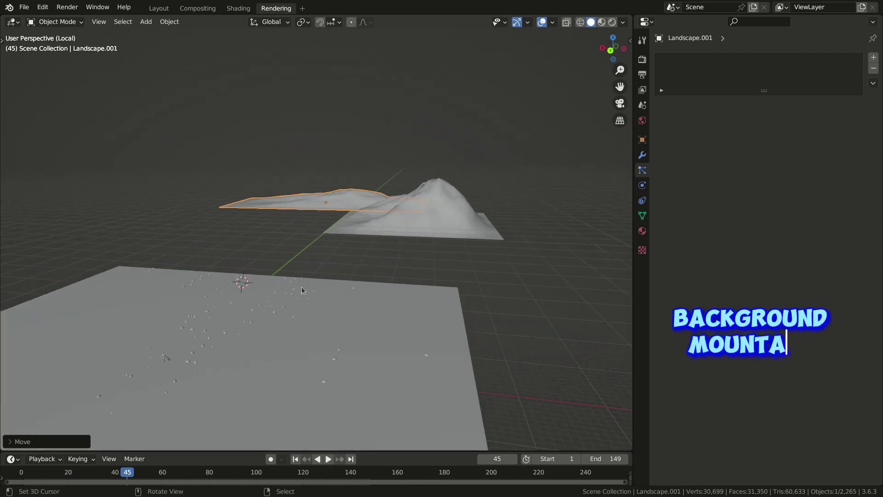
key(shift+a)
click(357, 390)
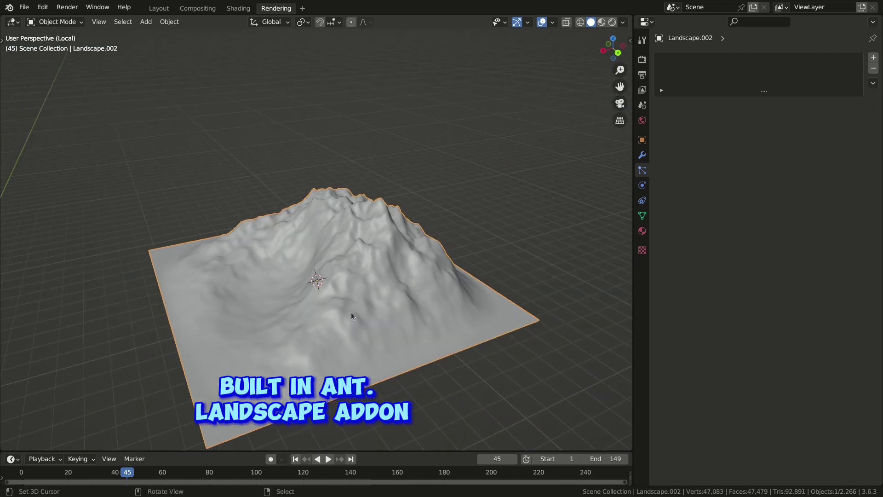
Un-subdivide the new landscape mesh twice in Edit Mode
key(Tab)
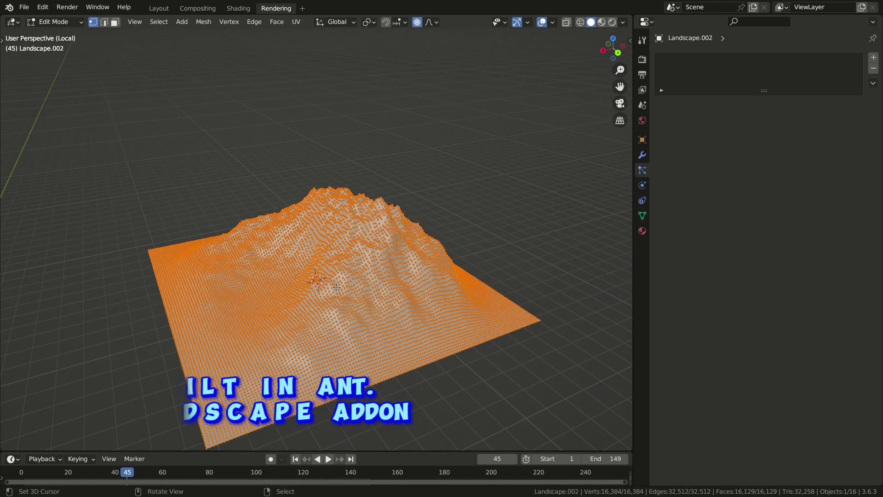
key(ctrl+e)
click(290, 291)
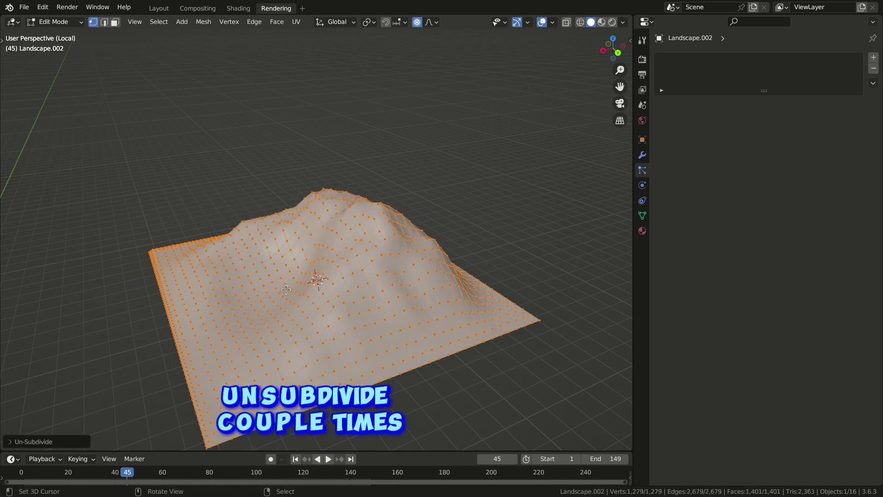
middle_drag(322, 276, 456, 328)
key(ctrl+e)
click(243, 258)
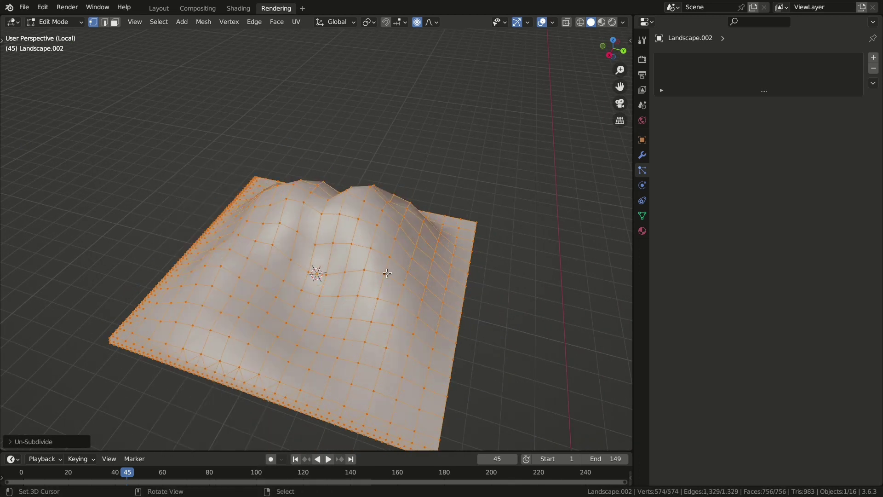
middle_drag(243, 258, 262, 235)
Scale the landscape mesh down to a small hilly patch
key(s)
click(442, 289)
key(ctrl+z)
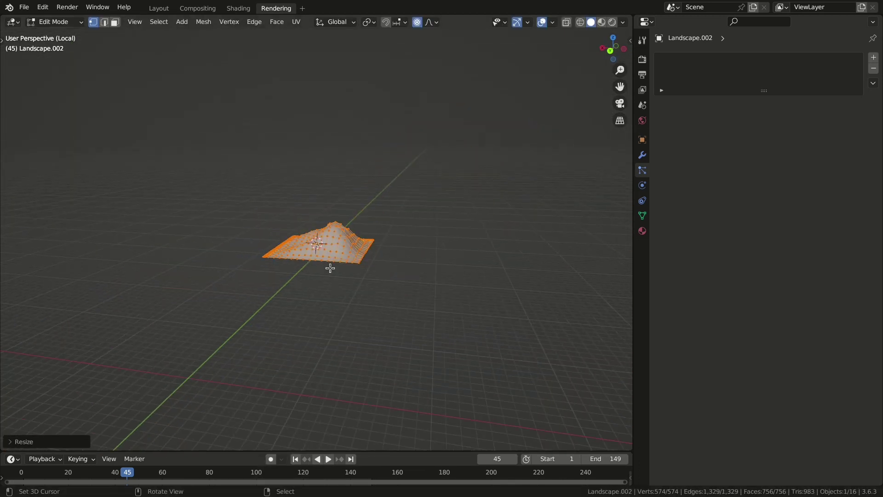
key(s)
click(341, 312)
mouse_move(340, 288)
middle_down()
mouse_move(329, 305)
mouse_move(347, 261)
middle_up()
Return to Object Mode and view the landscape through the scene camera
key(Tab)
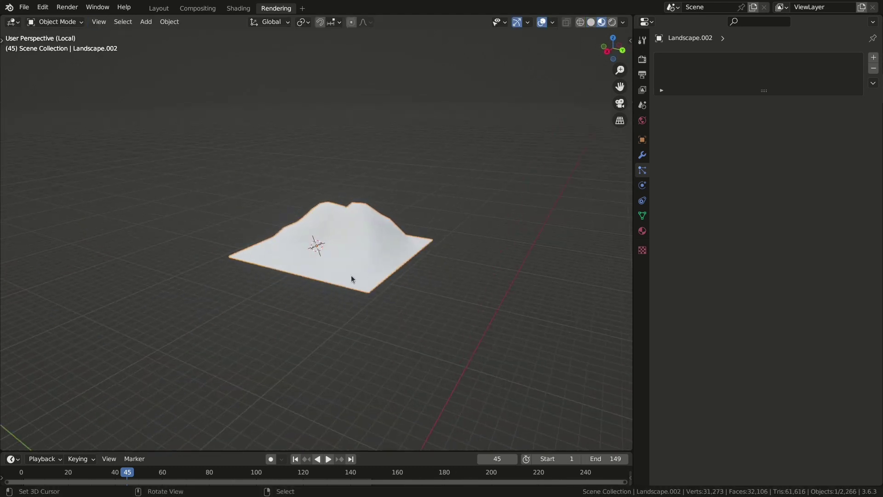
key(KP_Divide)
key(KP_0)
key(shift+s)
Snap the landscape to the 3D cursor and check the ground plane's material
click(305, 148)
mouse_move(305, 148)
middle_down()
mouse_move(447, 260)
mouse_move(453, 390)
middle_up()
scroll(447, 260, down, 3)
scroll(449, 255, up, 3)
click(529, 372)
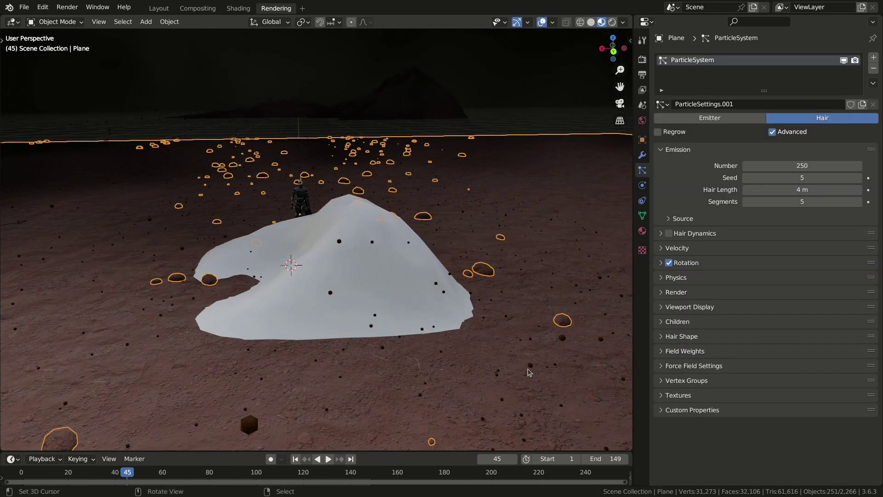
click(642, 231)
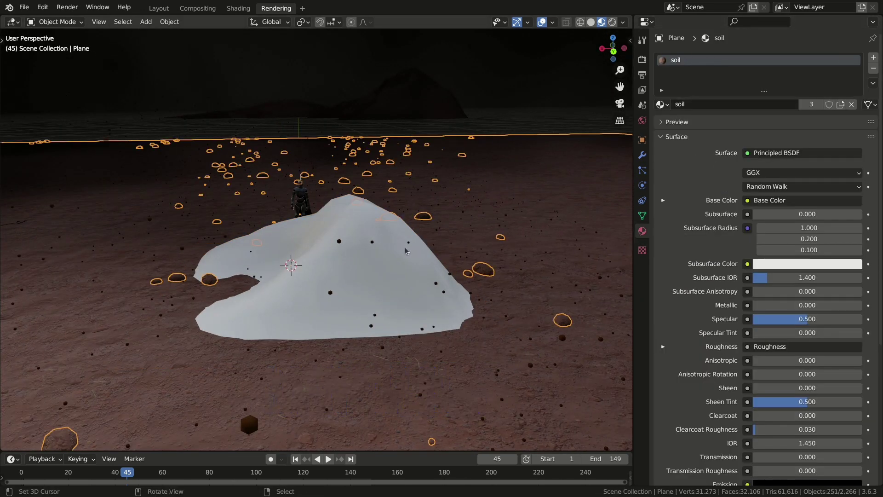
Assign the existing soil material to the landscape mountain
click(406, 251)
click(662, 103)
click(690, 122)
mouse_move(505, 258)
middle_down()
mouse_move(529, 232)
mouse_move(414, 246)
mouse_move(320, 230)
mouse_move(349, 248)
middle_up()
key(Tab)
key(Tab)
Apply the landscape mountain's scale
key(s)
key(Escape)
key(ctrl+a)
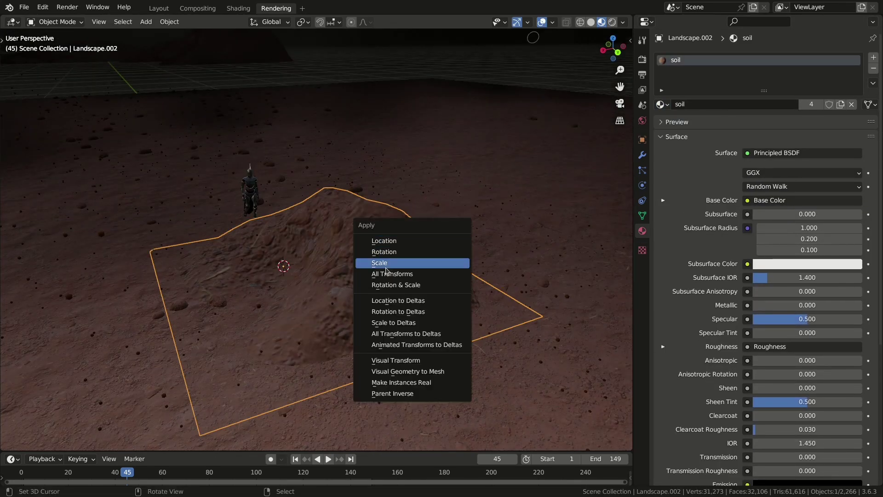
click(386, 269)
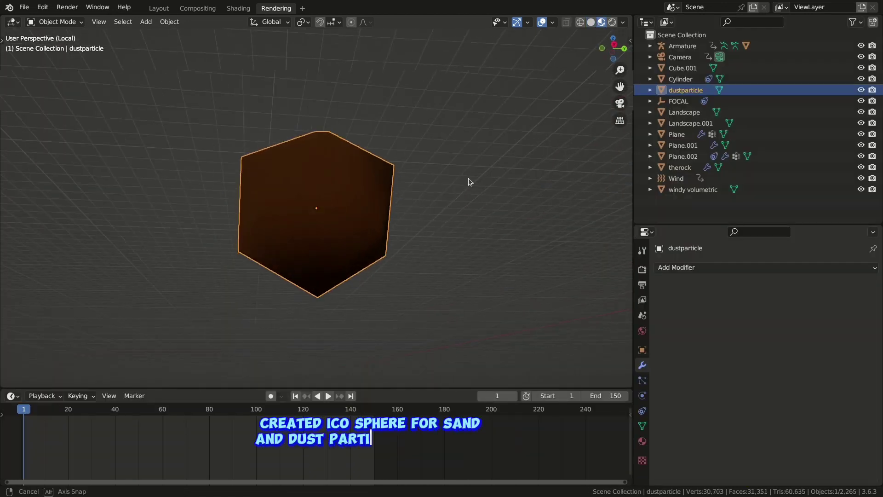
Inspect the dustparticle sphere's Material.006 settings
mouse_move(469, 181)
middle_down()
mouse_move(199, 217)
mouse_move(372, 221)
middle_up()
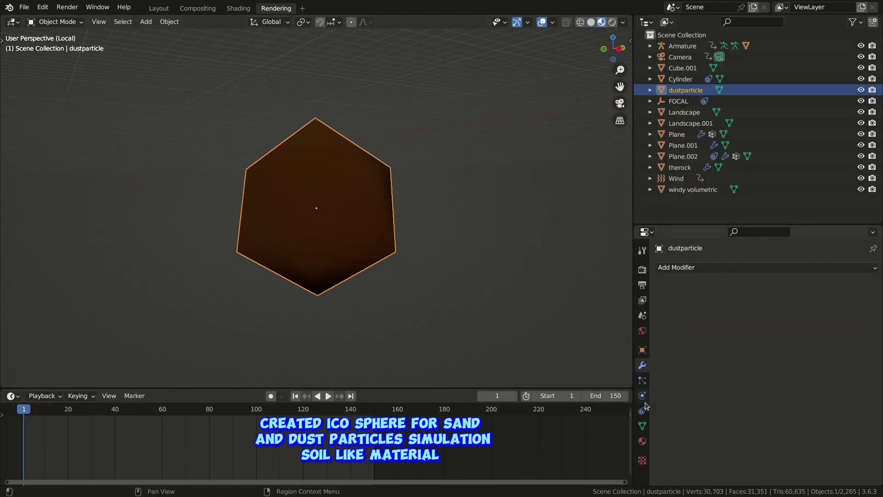
click(642, 440)
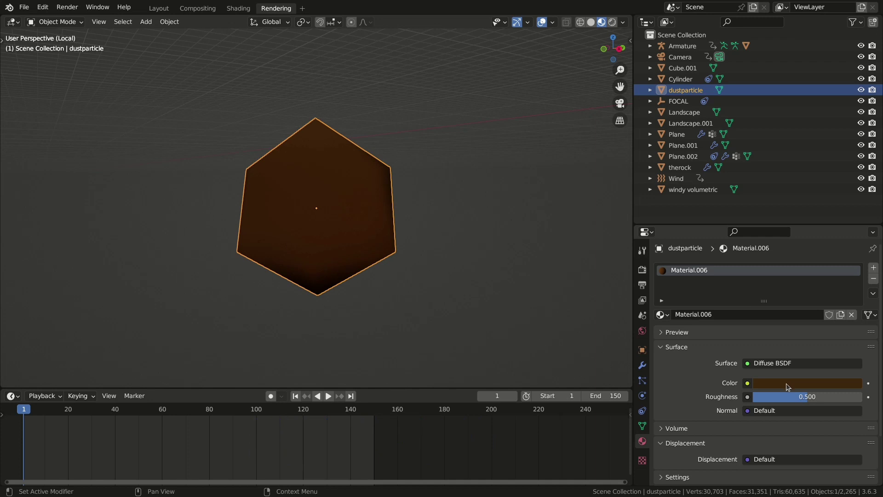
scroll(253, 199, down, 3)
key(Tab)
key(Tab)
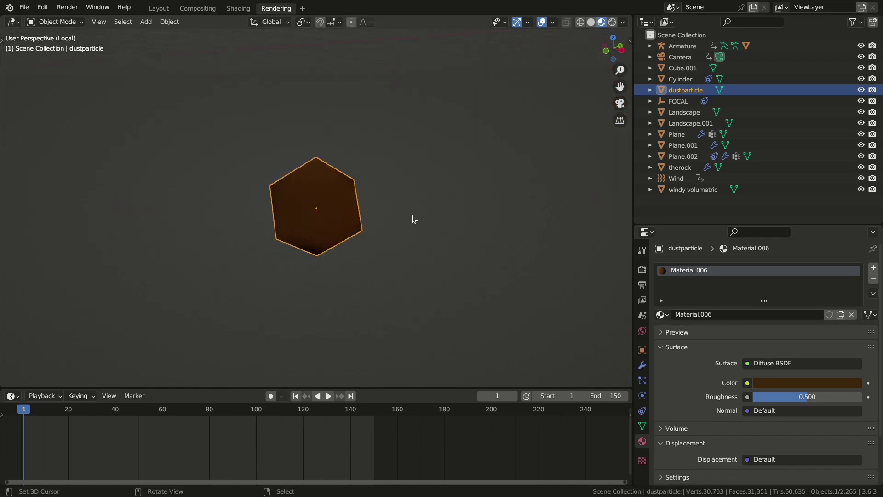
Select the Plane.001 dust emitter and isolate it to see it beneath the particles
key(KP_0)
click(297, 153)
click(170, 140)
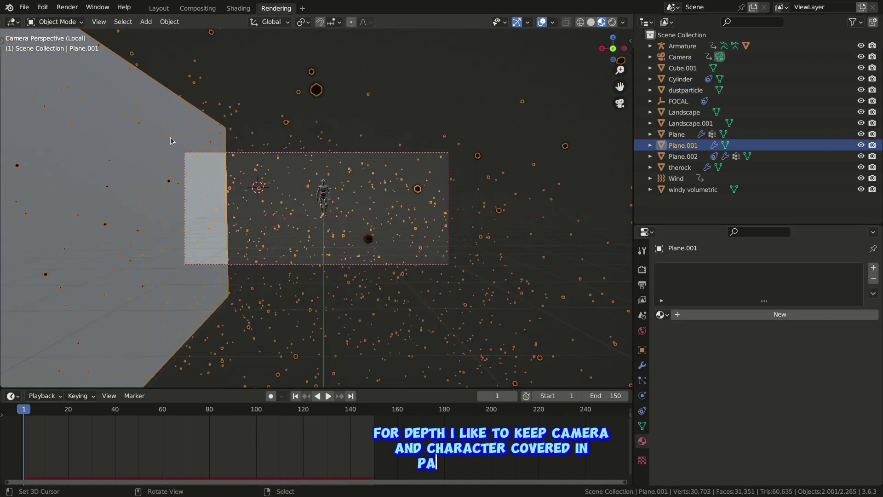
mouse_move(170, 140)
middle_down()
mouse_move(191, 186)
mouse_move(280, 193)
middle_up()
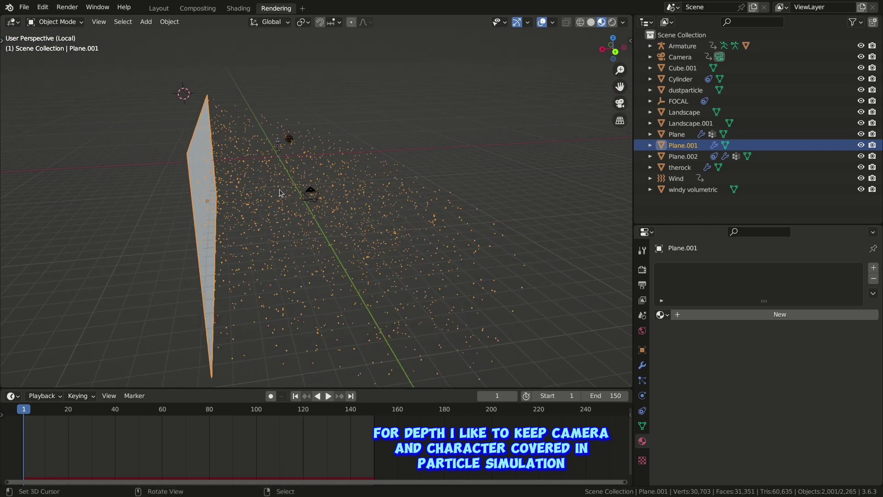
key(space)
key(KP_Divide)
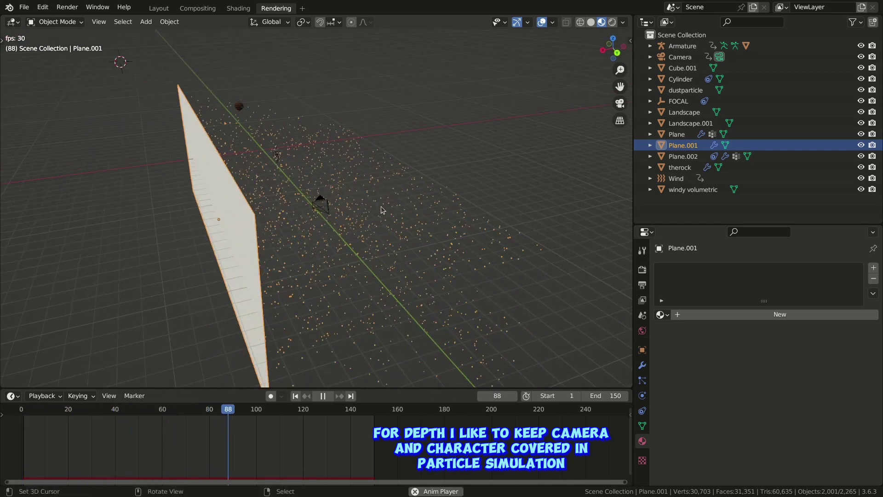
middle_drag(380, 206, 427, 282)
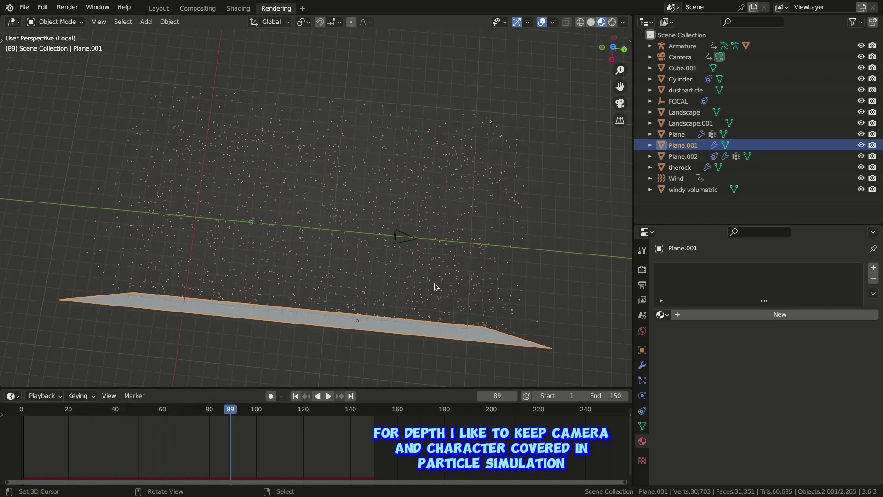
Play the dust particle animation through the scene camera
key(KP_Divide)
key(KP_0)
key(space)
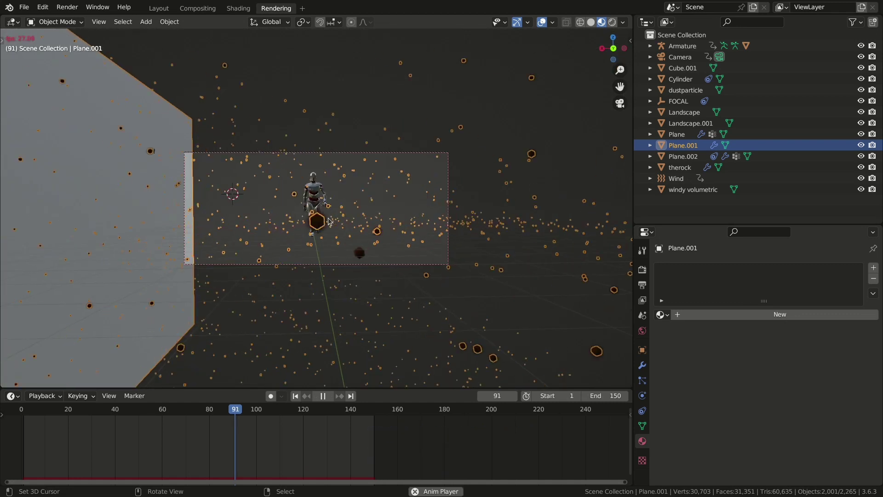
key(alt+a)
Add a Mask modifier to the isolated Plane.001 emitter
key(KP_Divide)
key(space)
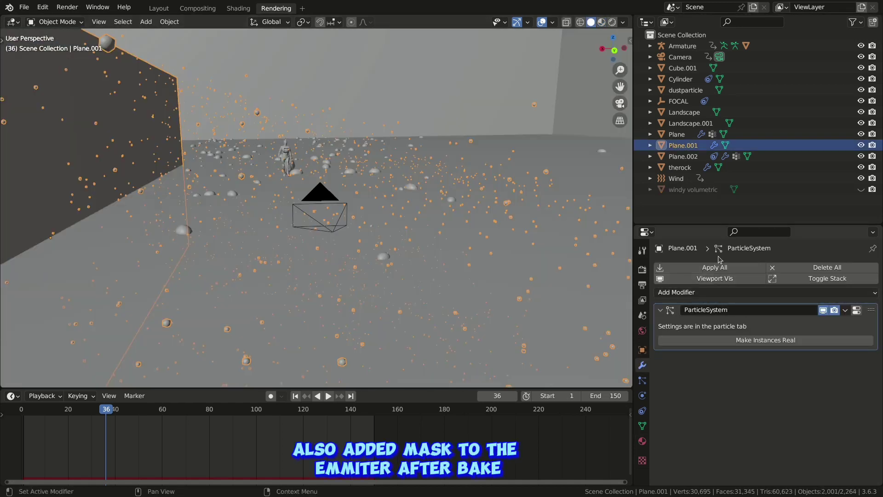
click(700, 296)
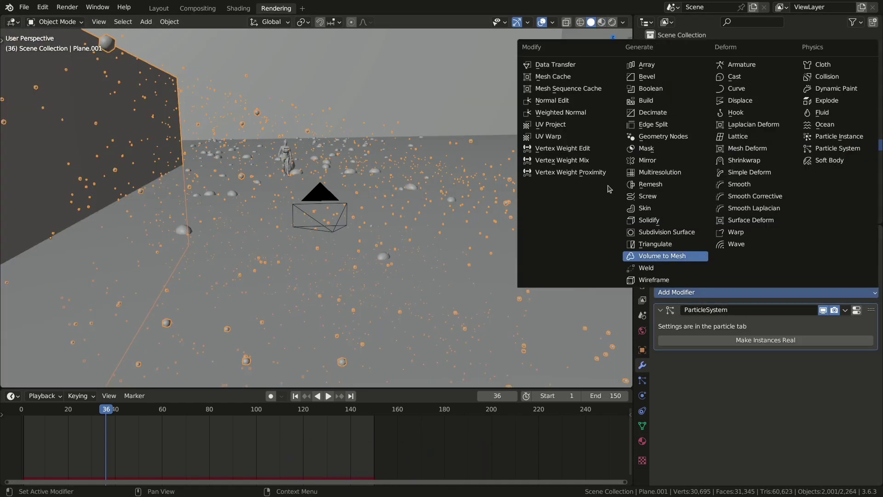
click(655, 152)
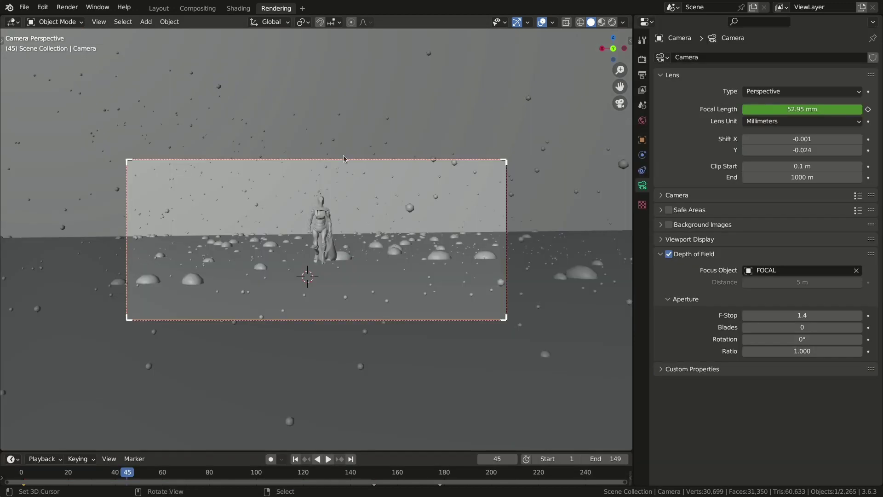
Enlarge the timeline and scrub the camera keys through frame 150's 60 mm focal length
drag(357, 449, 357, 388)
key(space)
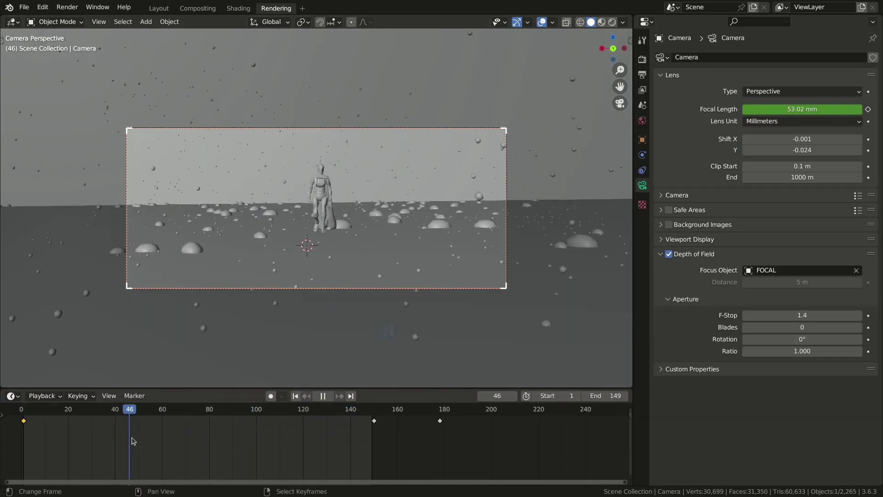
drag(98, 434, 357, 430)
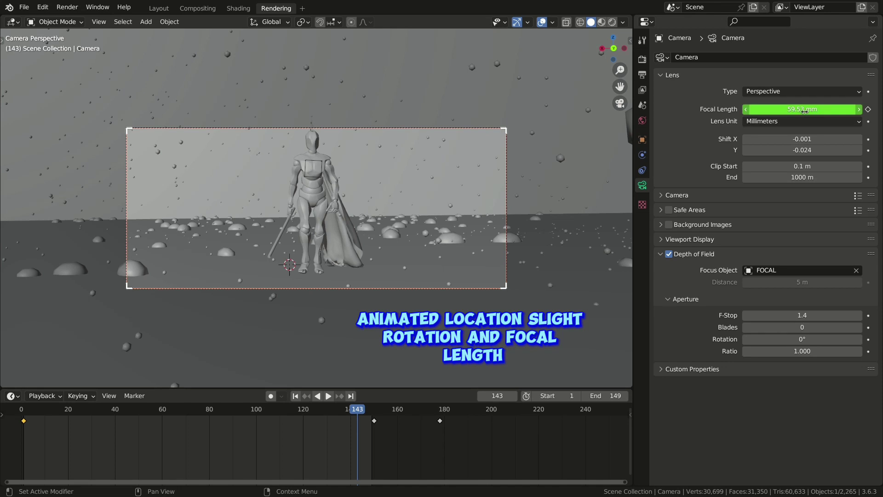
key(Up)
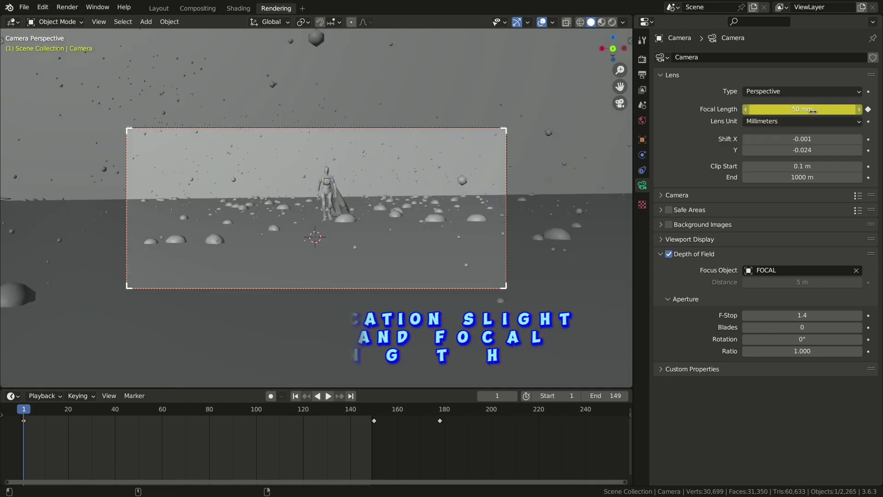
key(Left)
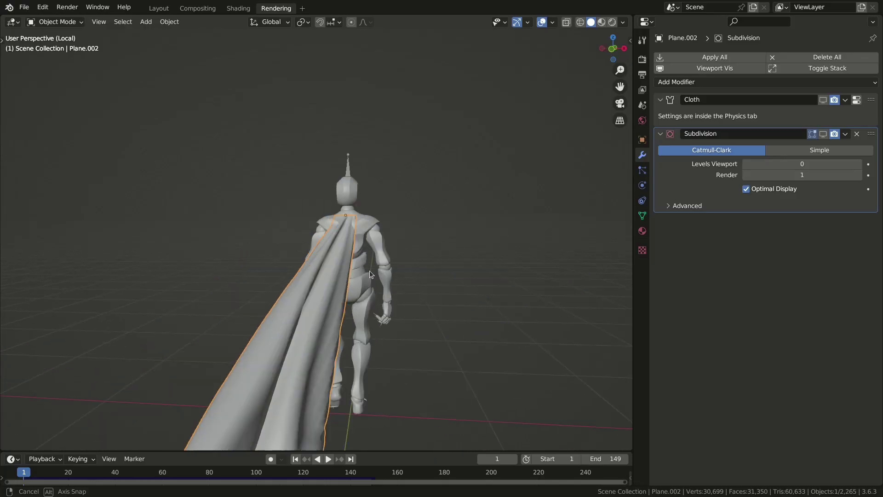
Preview the caped walk, then edit the cape with its shoulder vertices framed in wireframe X-ray
key(space)
mouse_move(369, 270)
middle_down()
mouse_move(453, 297)
mouse_move(517, 302)
mouse_move(358, 283)
mouse_move(425, 247)
mouse_move(336, 301)
mouse_move(315, 279)
mouse_move(351, 291)
mouse_move(347, 275)
mouse_move(490, 262)
middle_up()
key(Escape)
key(Tab)
key(KP_Decimal)
key(z)
Assign the cape's shoulder vertices to vertex group Group and return to solid object mode
key(1)
click(642, 215)
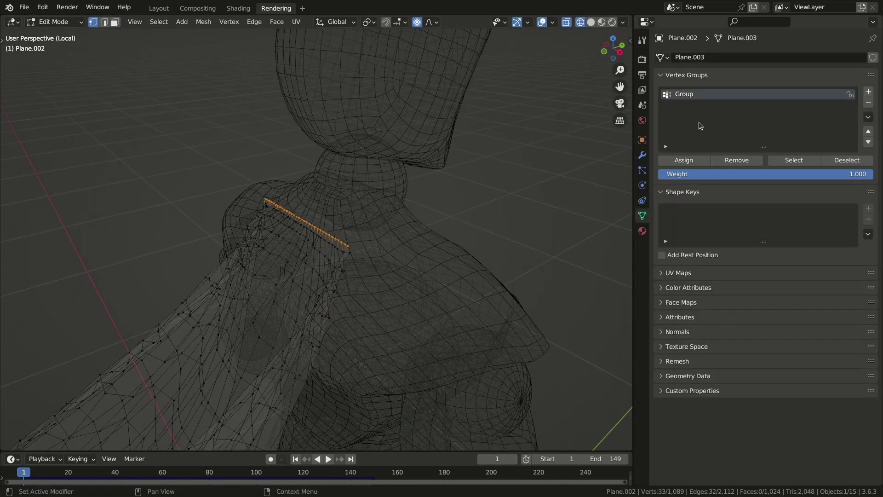
click(679, 160)
scroll(335, 220, down, 5)
key(Tab)
key(shift+z)
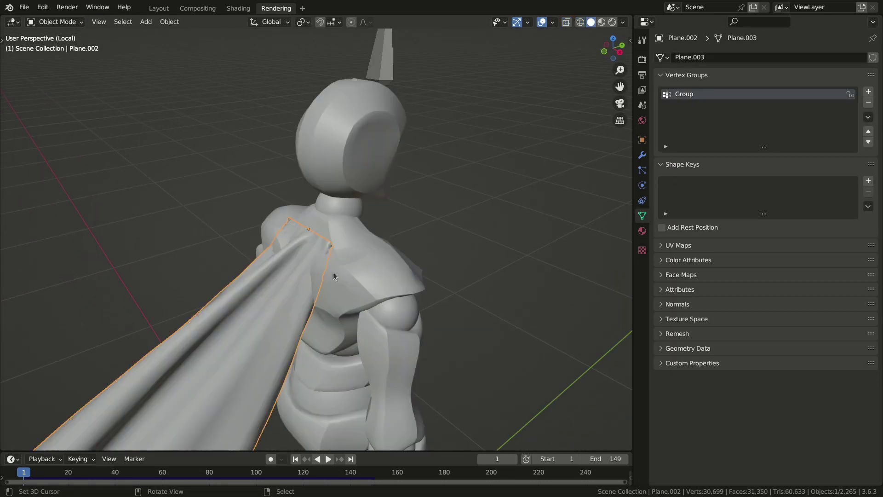
Set the cloth Shape Pin Group to Group, check the Child Of neck constraint, and play the walk
click(642, 186)
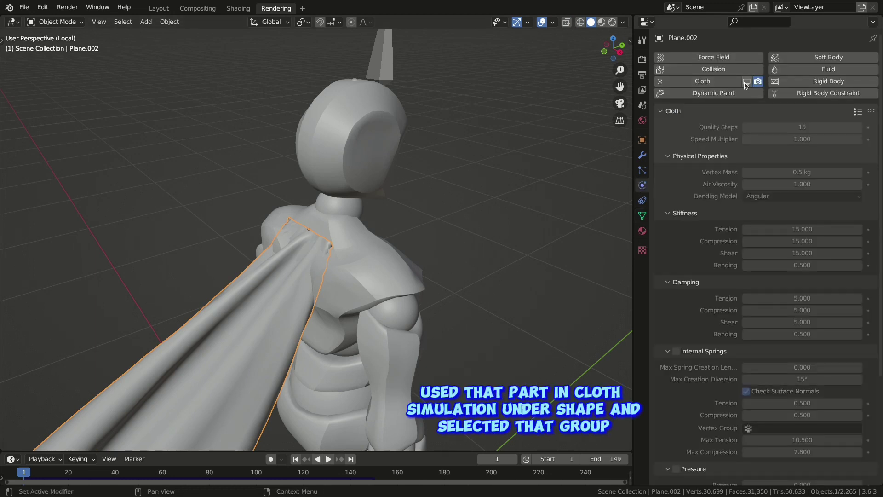
scroll(728, 248, down, 6)
click(682, 436)
scroll(749, 407, down, 4)
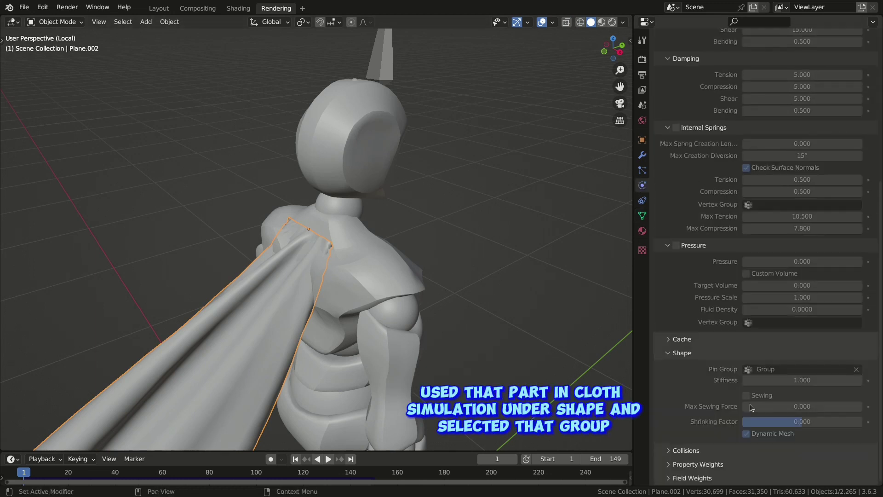
click(642, 201)
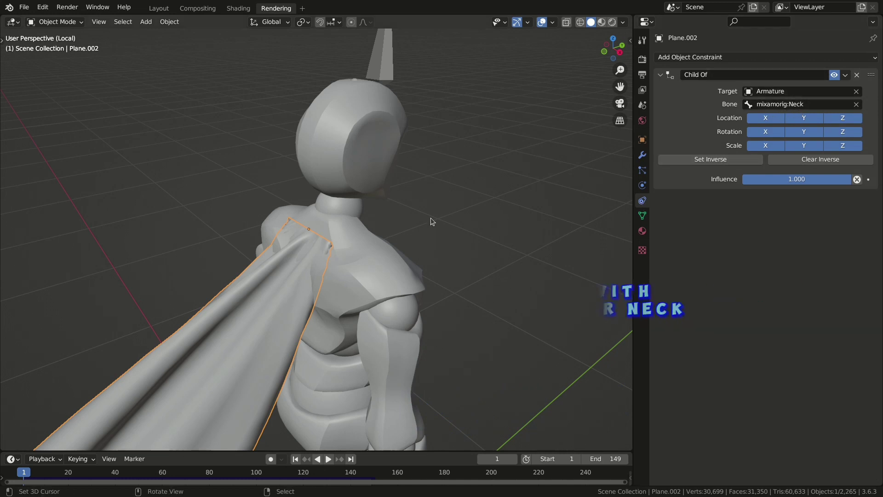
scroll(430, 217, down, 10)
key(space)
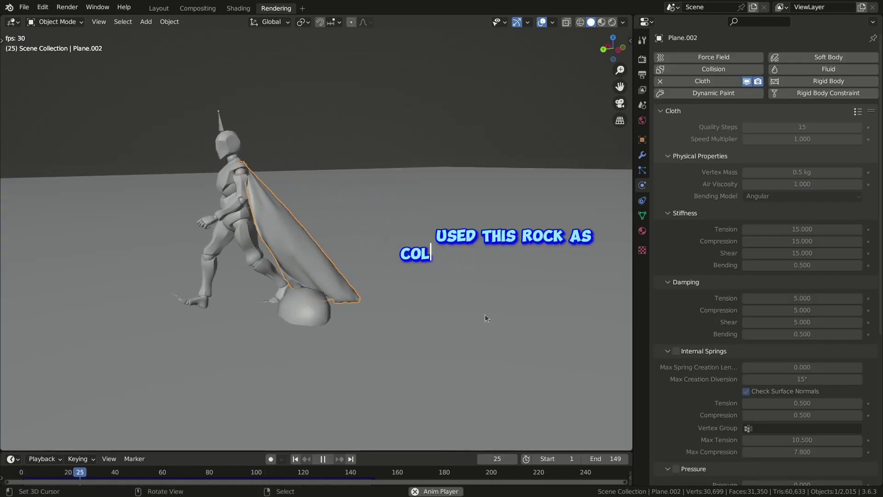
Replay the cape cloth simulation from a side view, rewinding to about frame 29
key(space)
middle_drag(448, 326, 407, 326)
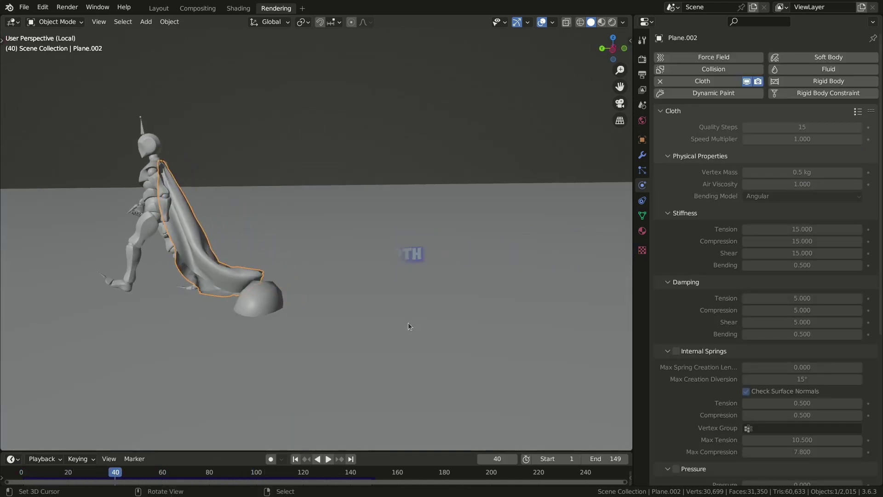
key(space)
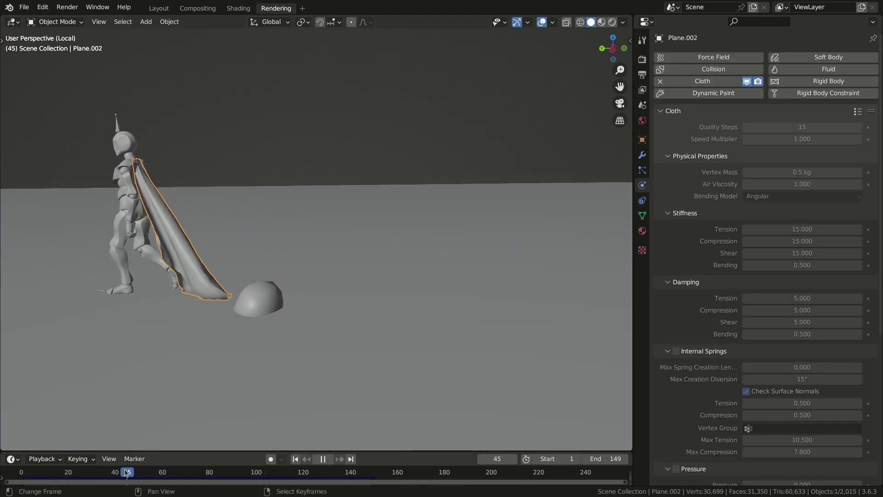
drag(174, 475, 94, 478)
key(space)
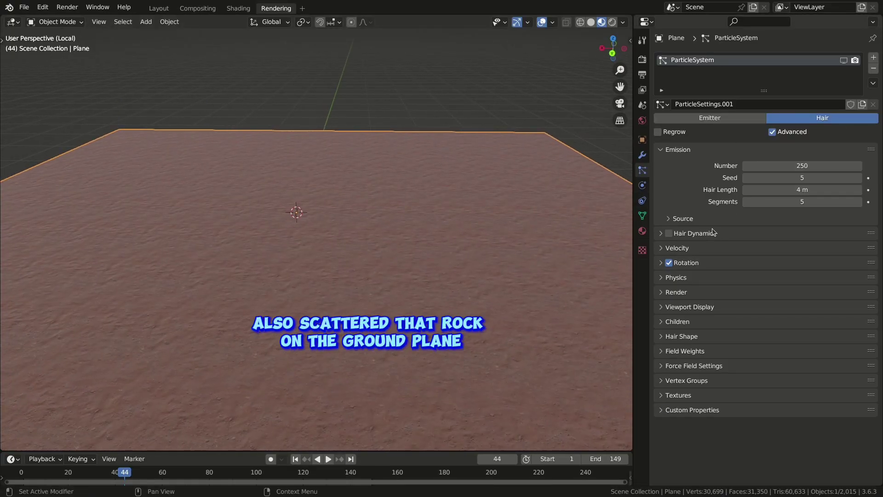
Look over the plane's 250 scattered rocks from above and through the scene camera
mouse_move(562, 111)
middle_down()
mouse_move(438, 150)
mouse_move(454, 152)
mouse_move(407, 227)
mouse_move(399, 228)
middle_up()
key(KP_0)
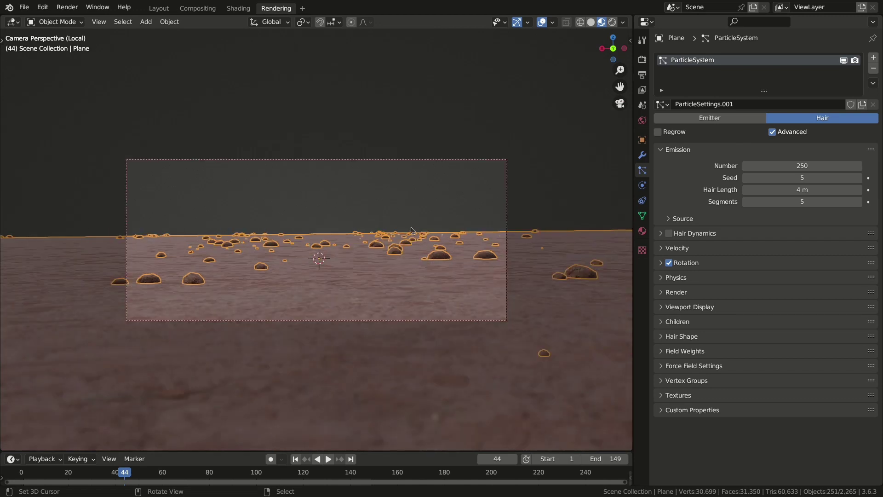
mouse_move(410, 227)
middle_down()
mouse_move(438, 266)
mouse_move(436, 289)
middle_up()
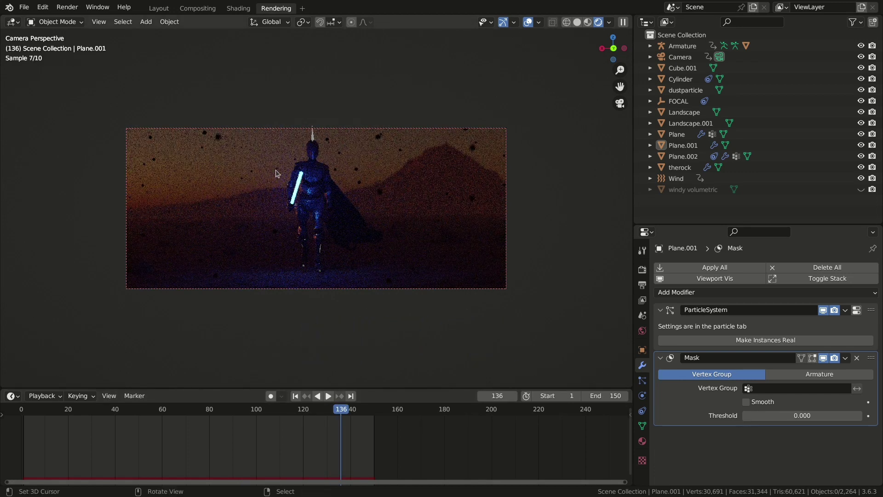
Select fog cube Cube.001 and isolate it in local view with solid shading
click(219, 169)
key(z)
click(316, 185)
key(KP_Divide)
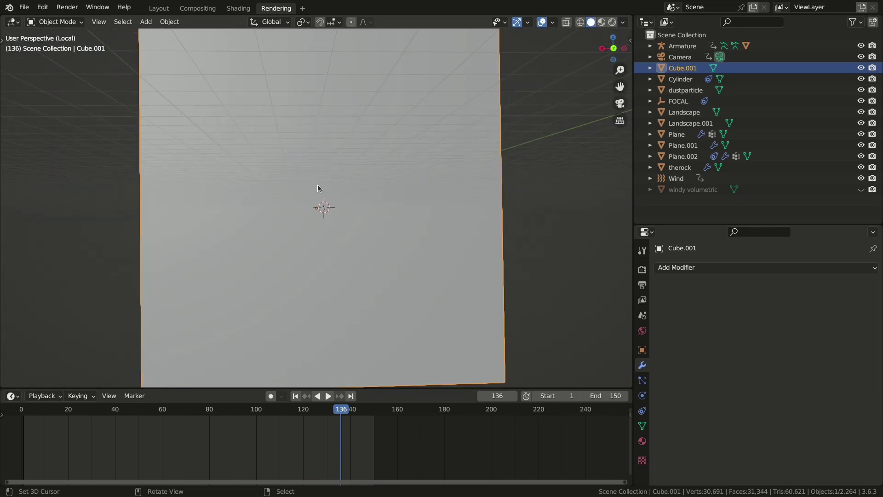
middle_drag(317, 184, 395, 200)
Show the cube's Principled Volume material (density 0.025) in the Shader Editor without the sidebar
key(shift+F3)
scroll(273, 235, up, 3)
scroll(277, 235, up, 2)
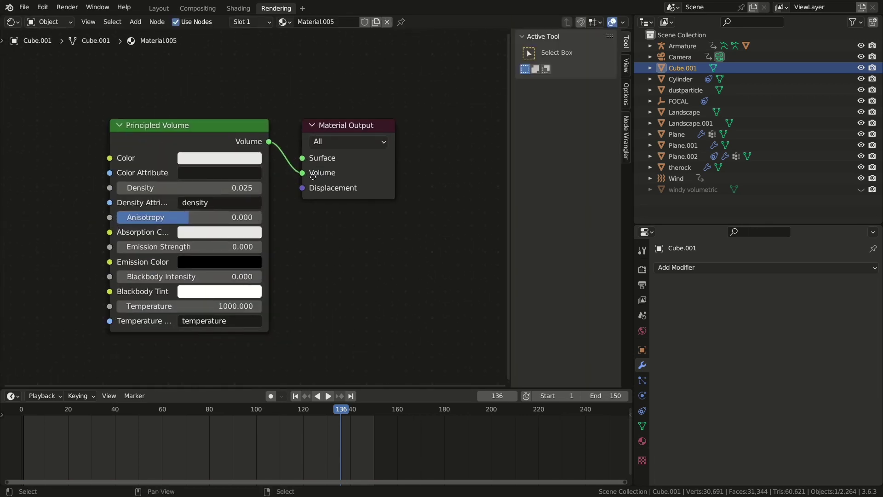
scroll(277, 235, up, 1)
key(n)
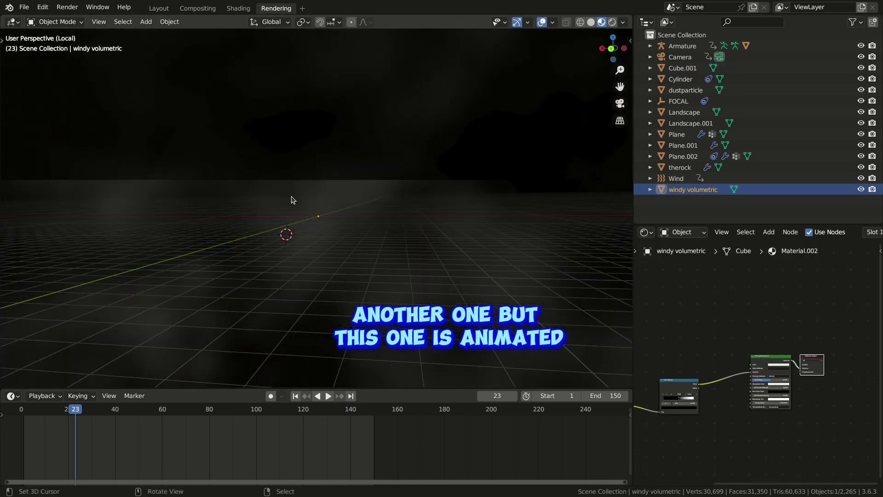
Preview the windy fog animation through the camera in rendered and material preview shading
key(KP_0)
key(space)
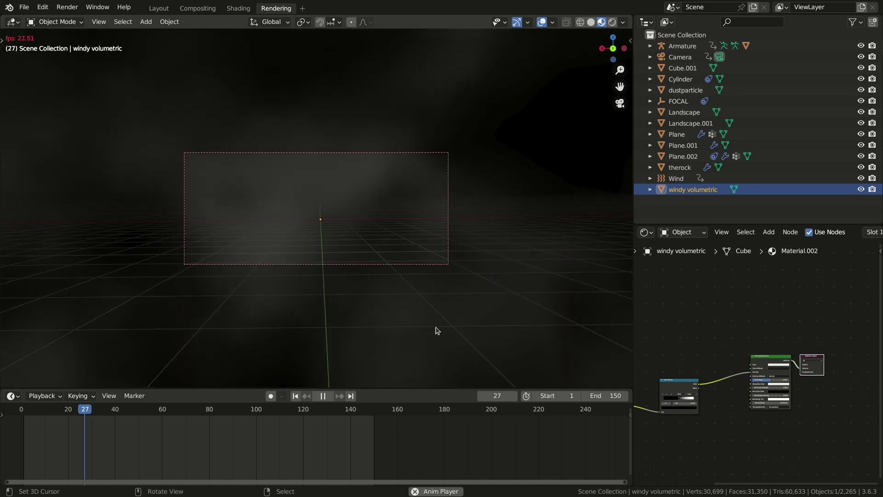
mouse_move(181, 444)
mouse_down()
mouse_move(355, 455)
mouse_move(126, 442)
mouse_up()
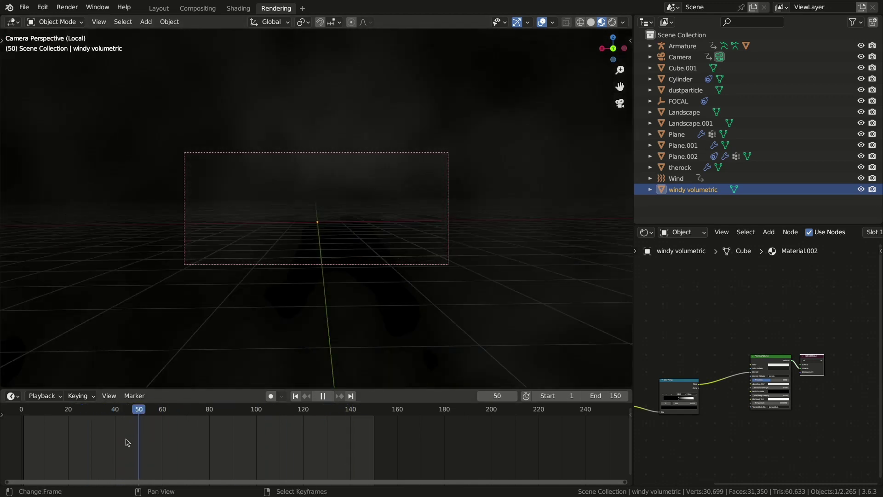
key(space)
key(z)
click(365, 244)
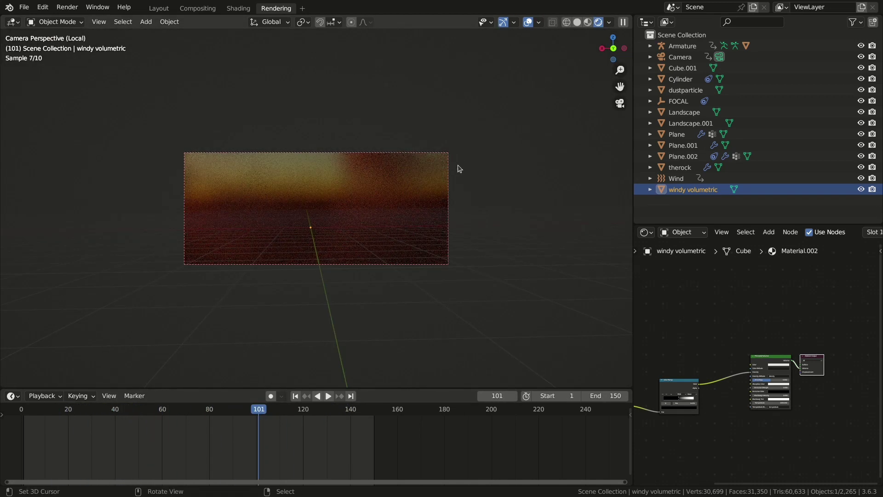
key(z)
click(459, 207)
drag(258, 449, 112, 449)
key(space)
click(49, 473)
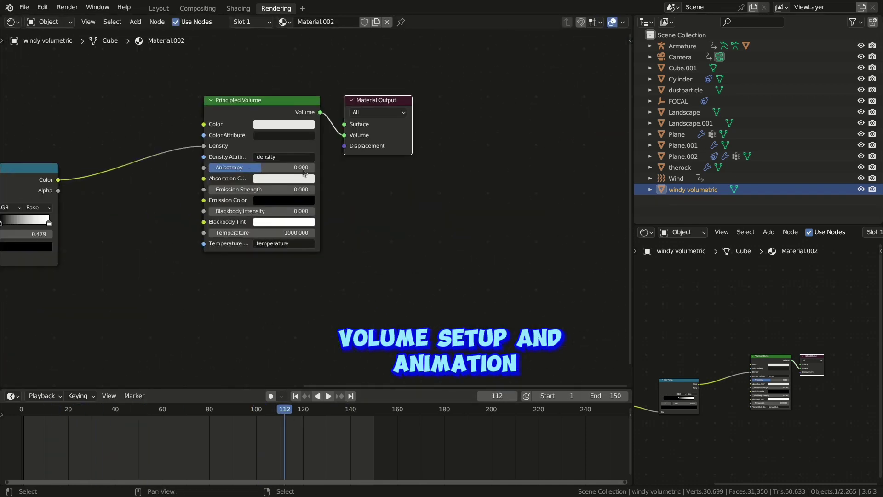
Arrange the Mapping, Noise Texture and Color Ramp nodes side by side
scroll(304, 171, up, 2)
mouse_move(388, 194)
middle_down()
mouse_move(462, 216)
mouse_move(551, 159)
middle_up()
scroll(551, 159, down, 1)
drag(185, 223, 309, 170)
middle_drag(60, 278, 162, 218)
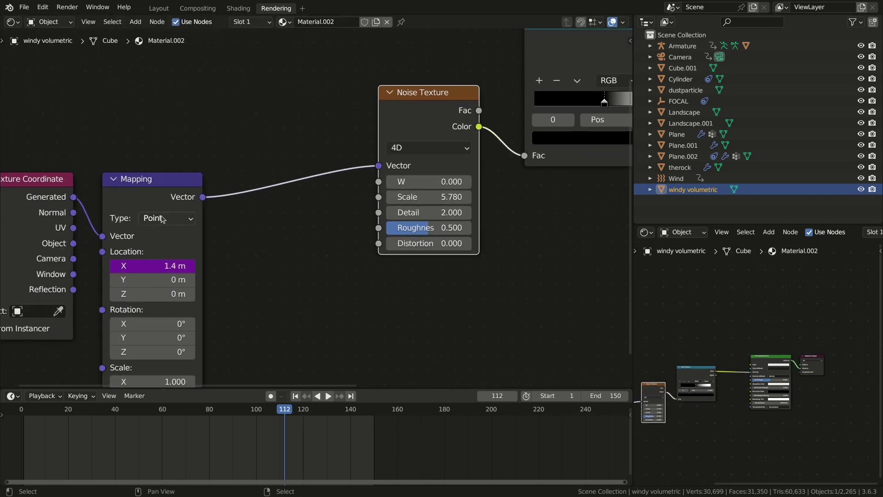
drag(162, 218, 265, 158)
Drive the Mapping node's Location X with #frame/80 and view the full node chain
scroll(320, 213, up, 2)
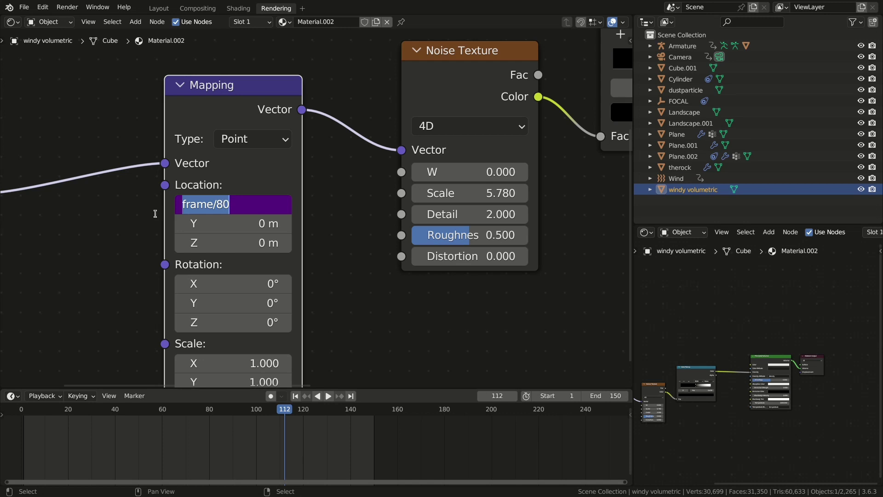
key(Return)
scroll(155, 213, down, 2)
middle_drag(184, 207, 391, 207)
scroll(391, 207, down, 3)
middle_drag(506, 193, 276, 190)
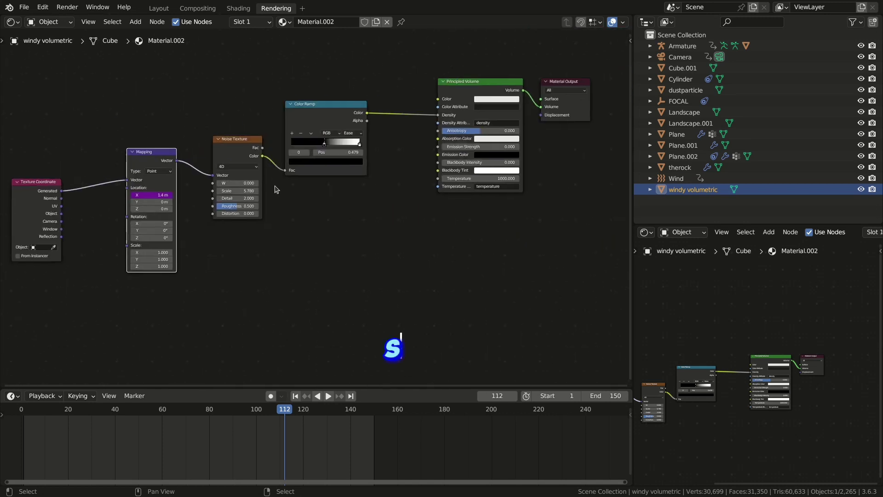
scroll(276, 189, down, 1)
Frame all nodes in a maximized editor, then restore the 3D viewport
key(ctrl+space)
key(Home)
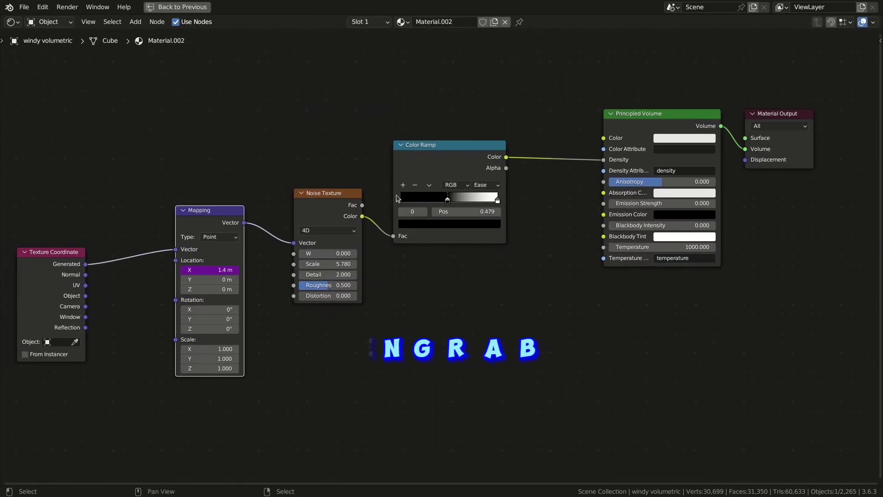
key(ctrl+space)
scroll(363, 225, down, 2)
key(shift+F5)
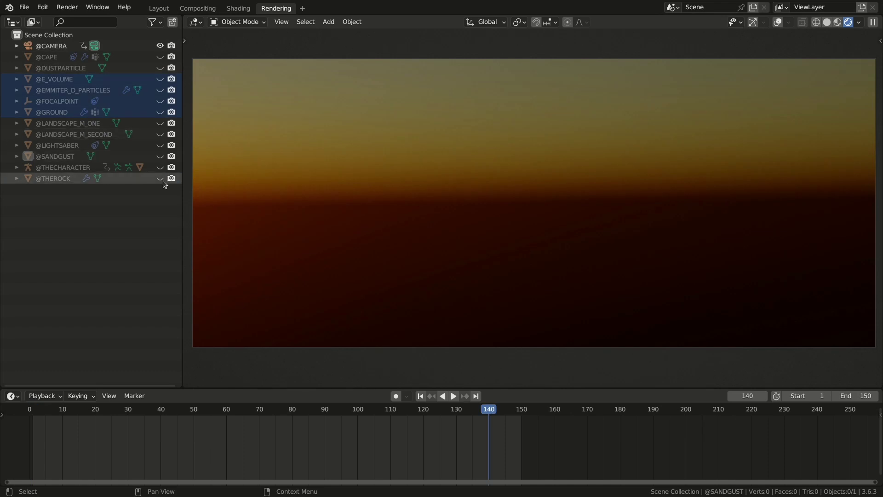
Unhide the character, ground, lightsaber, rock and both mountain landscapes
click(160, 167)
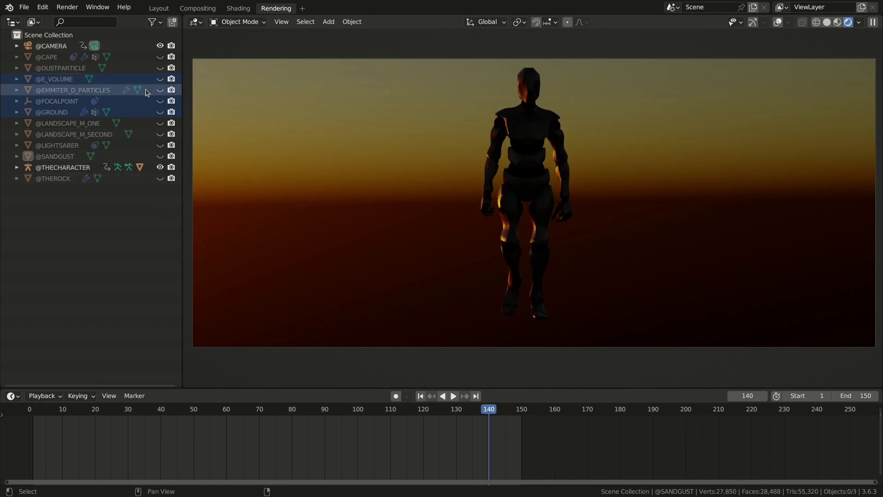
click(160, 112)
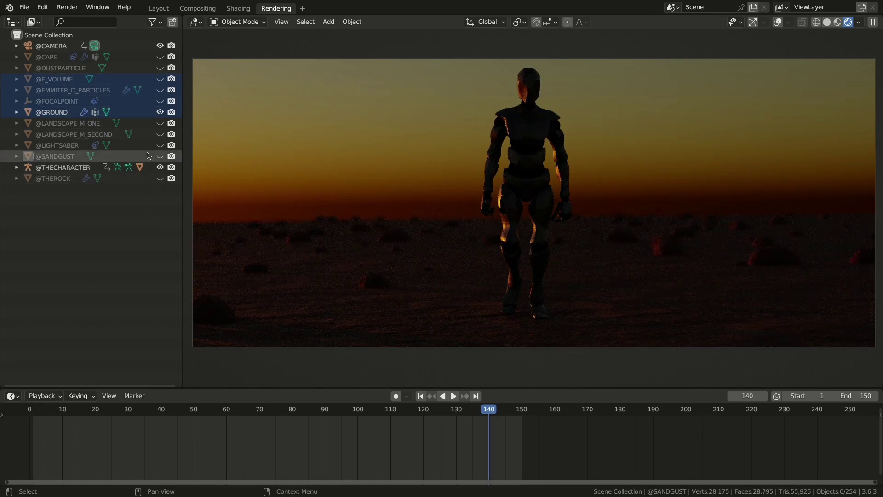
click(160, 145)
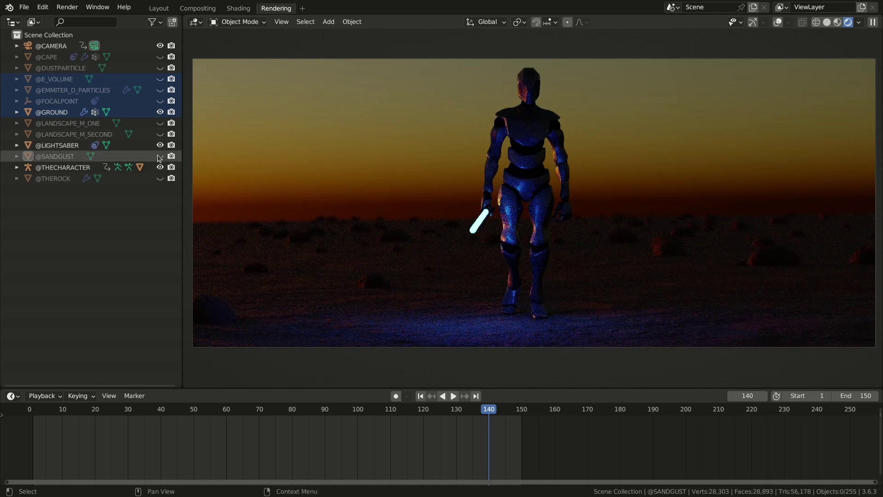
click(160, 180)
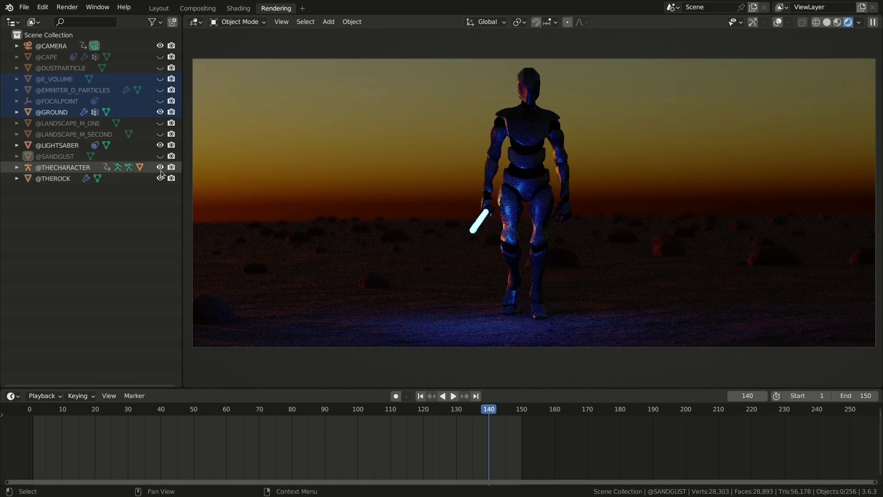
click(160, 127)
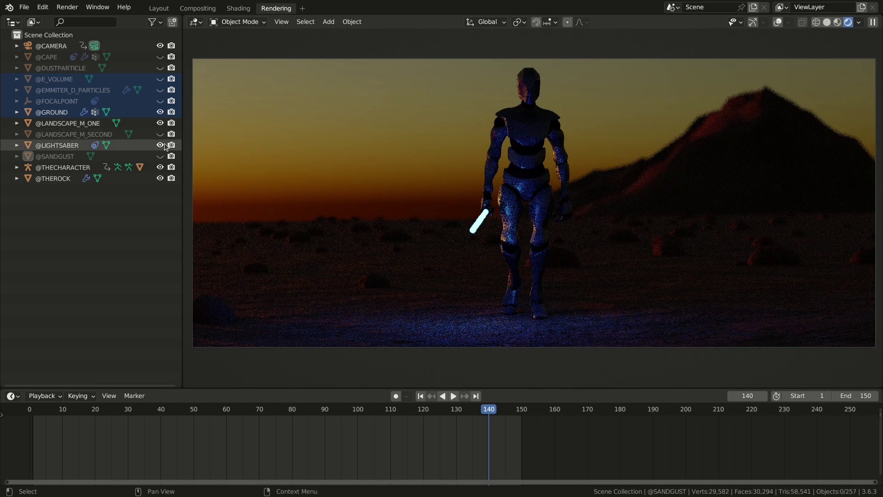
click(160, 135)
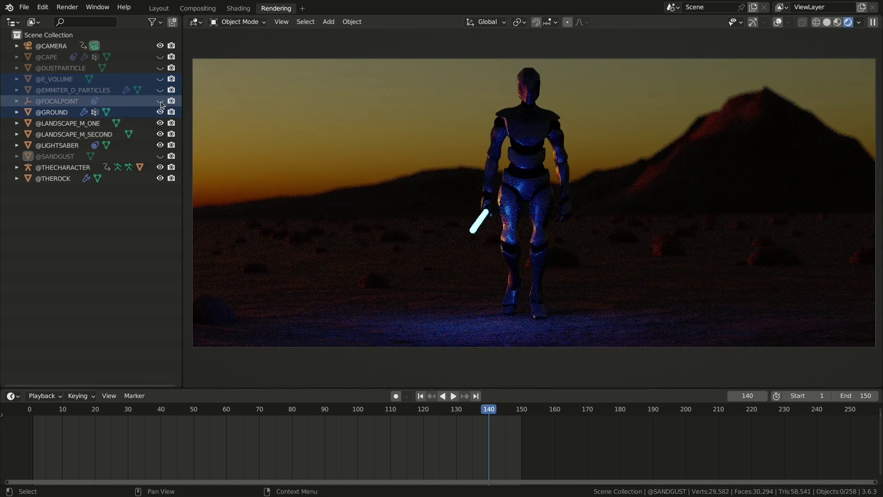
Unhide the floating and emitted dust, volumetric fog, cape and sand gust
click(160, 68)
click(161, 90)
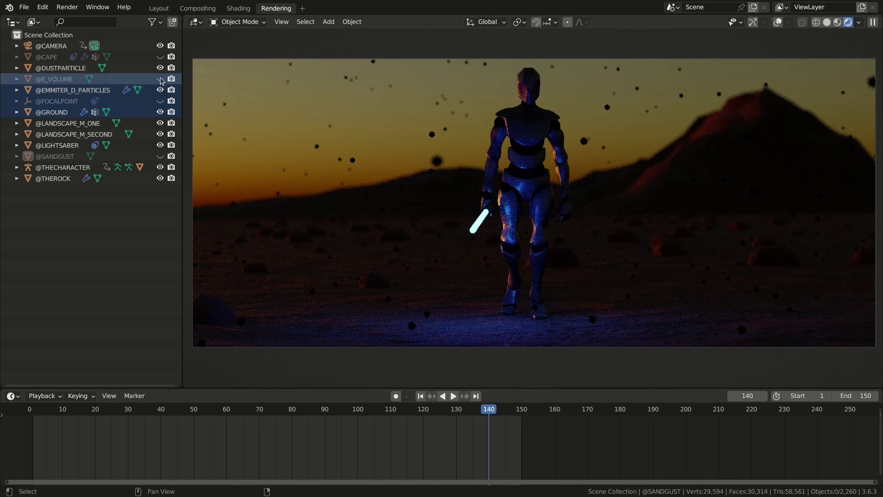
click(160, 79)
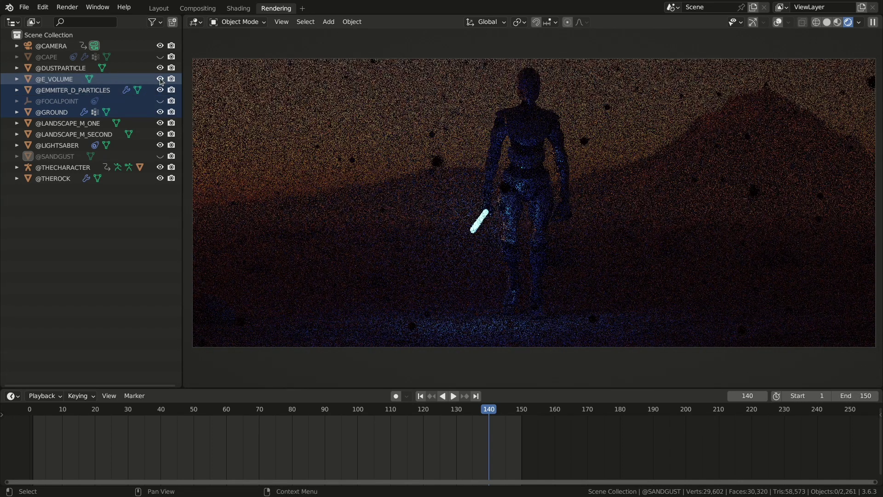
click(160, 57)
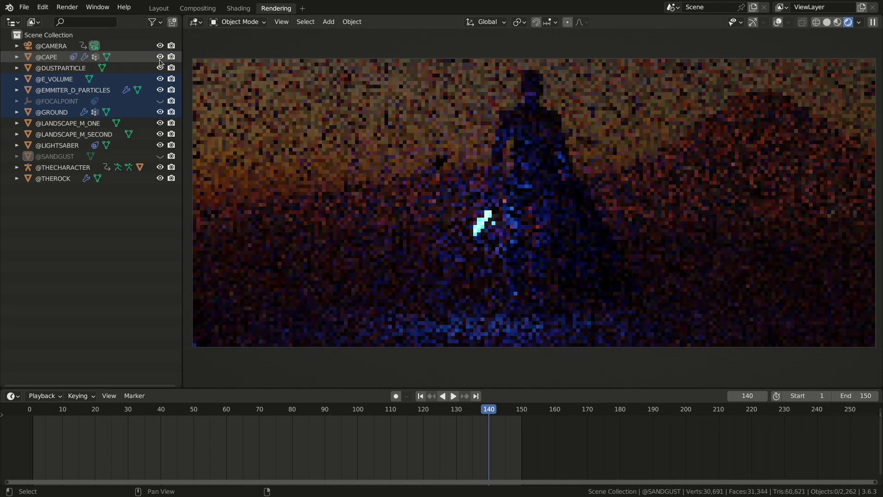
click(160, 160)
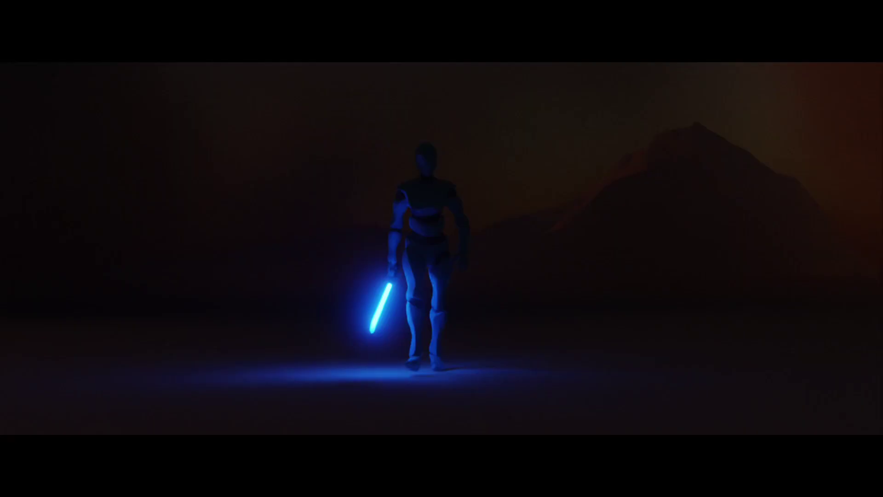